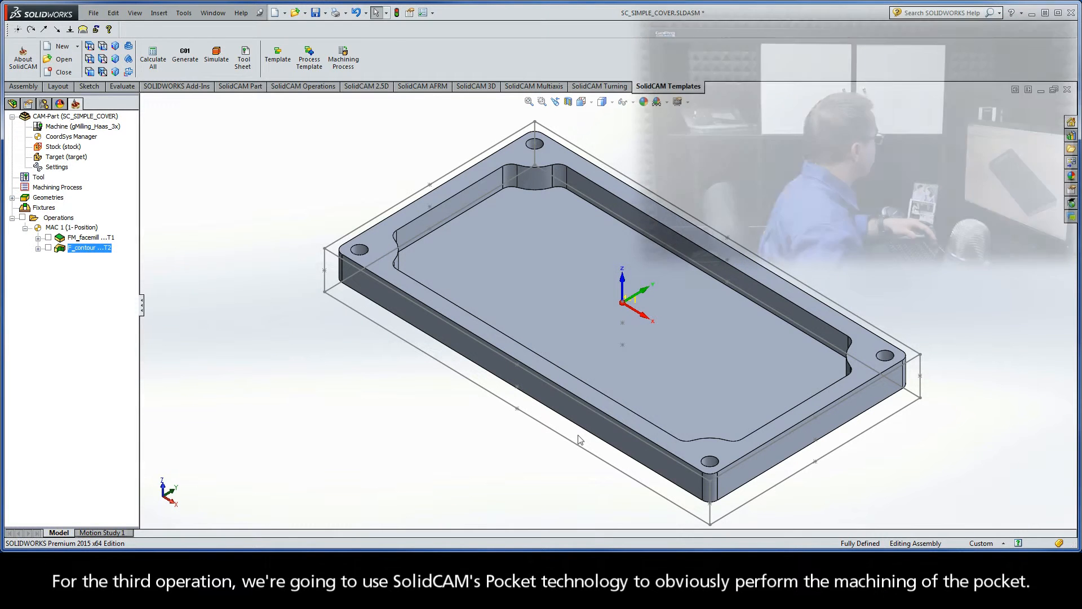
- Add a Pocket milling operation to the CAM part's operations
{"action": "right_click", "coordinate": [75, 219]}
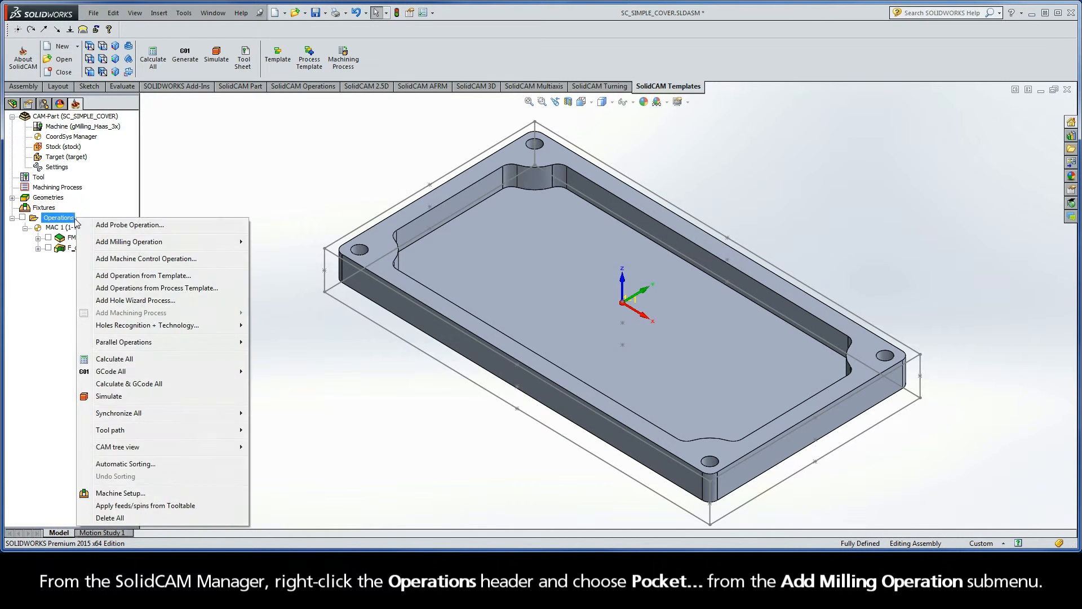
{"action": "mouse_move", "coordinate": [150, 242]}
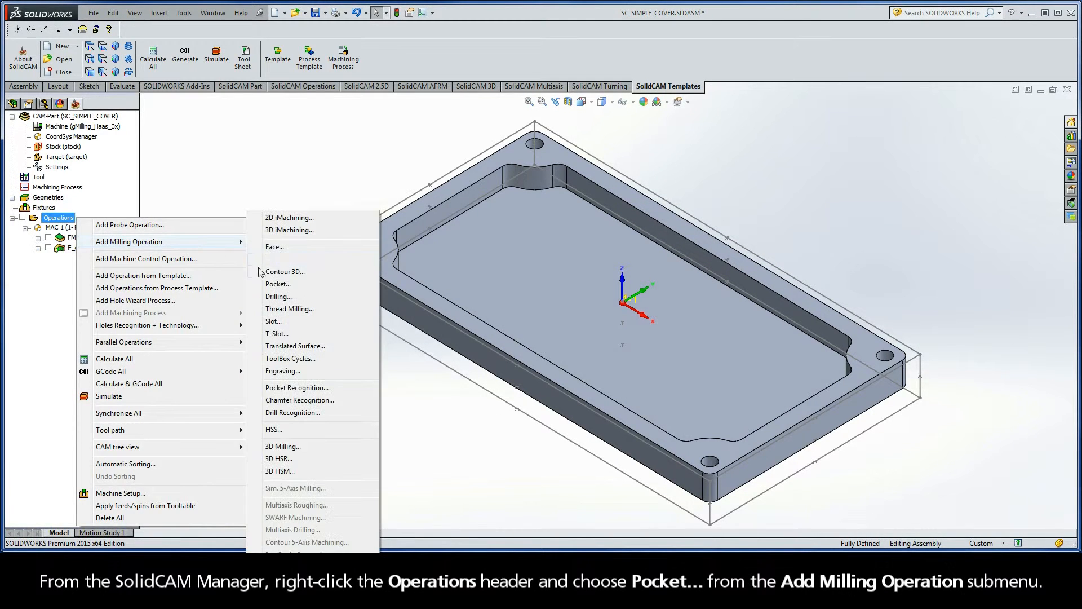
{"action": "left_click", "coordinate": [288, 284]}
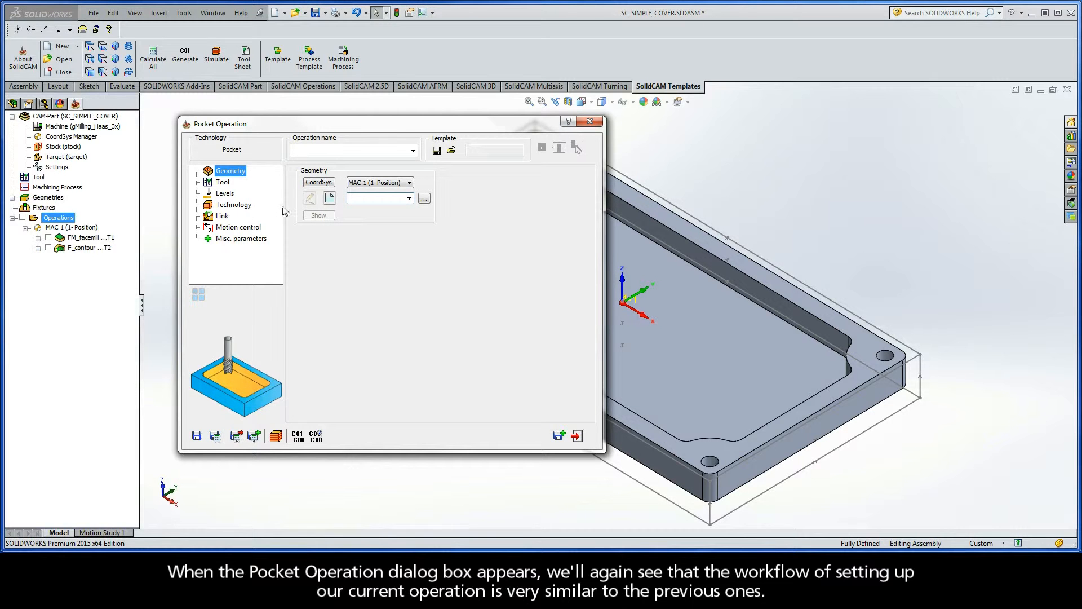
- Define a new pocket geometry by chaining the pocket's upper edge with Auto-constant Z, and accept the chain
{"action": "left_click", "coordinate": [329, 198]}
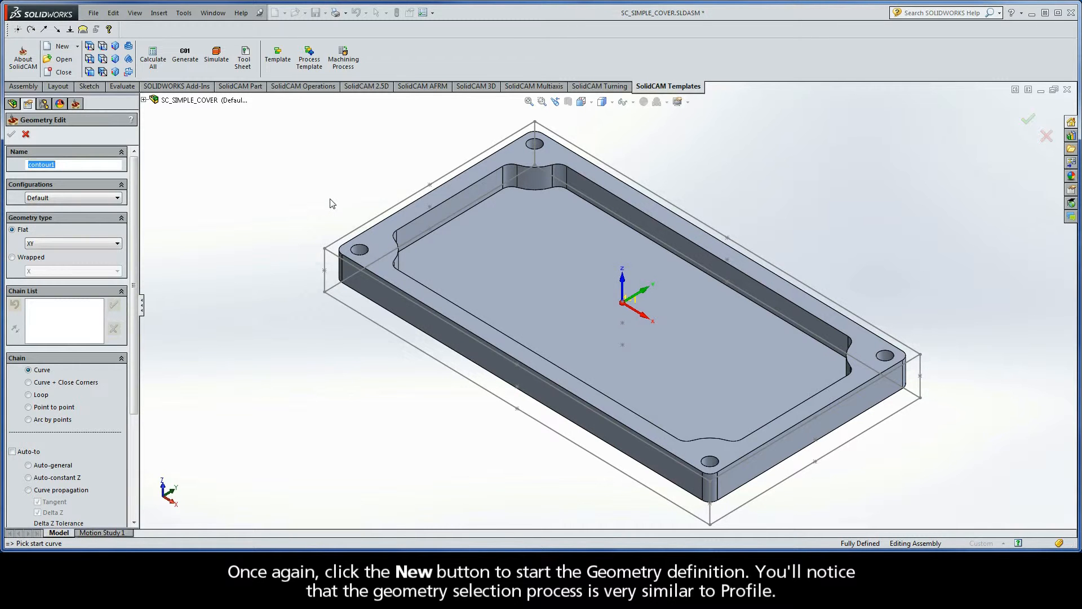
{"action": "left_click", "coordinate": [817, 317]}
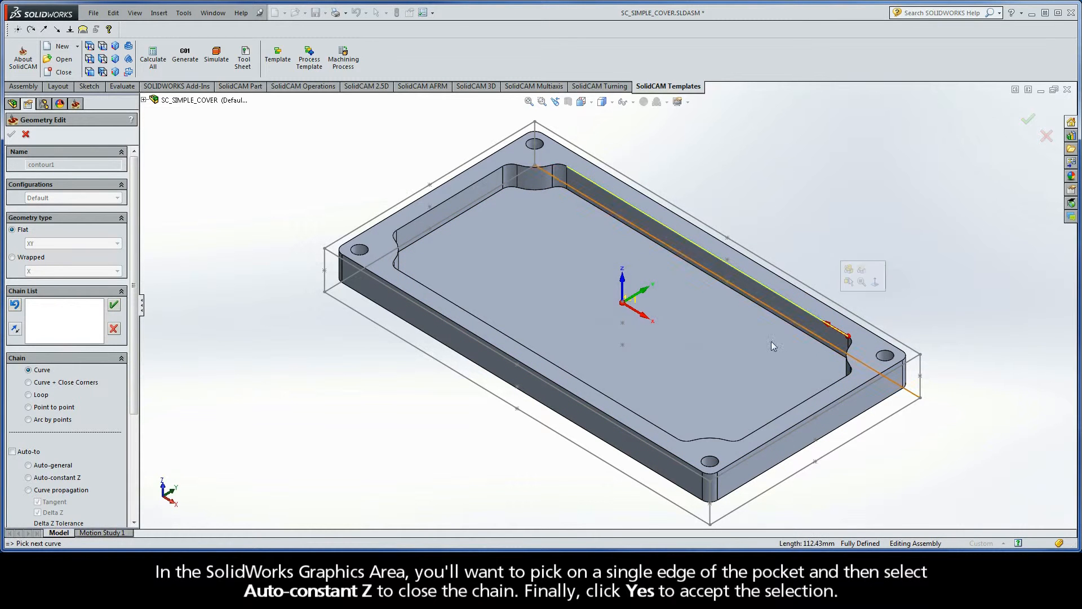
{"action": "left_click", "coordinate": [29, 477]}
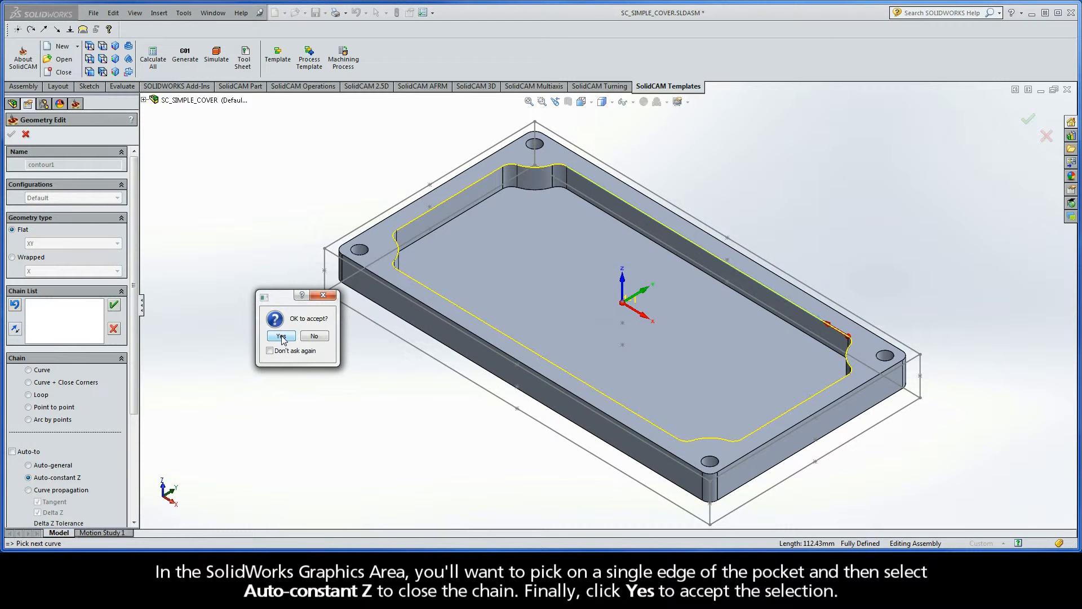
{"action": "left_click", "coordinate": [281, 336]}
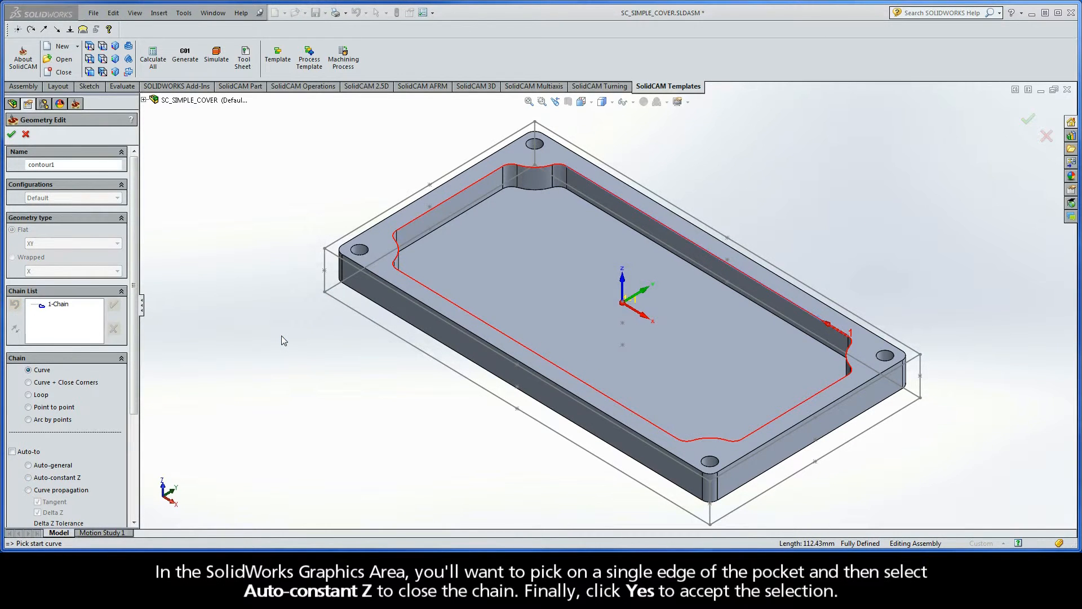
{"action": "left_click", "coordinate": [11, 135]}
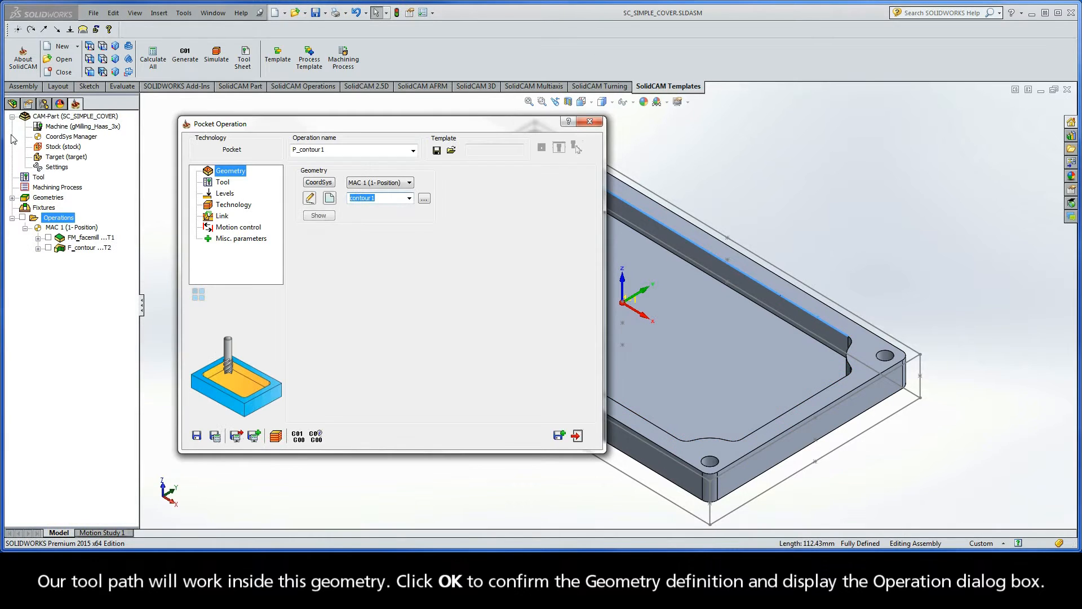
- Assign the existing 6 mm END MILL, tool number 2, to the pocket operation
{"action": "left_click", "coordinate": [223, 183]}
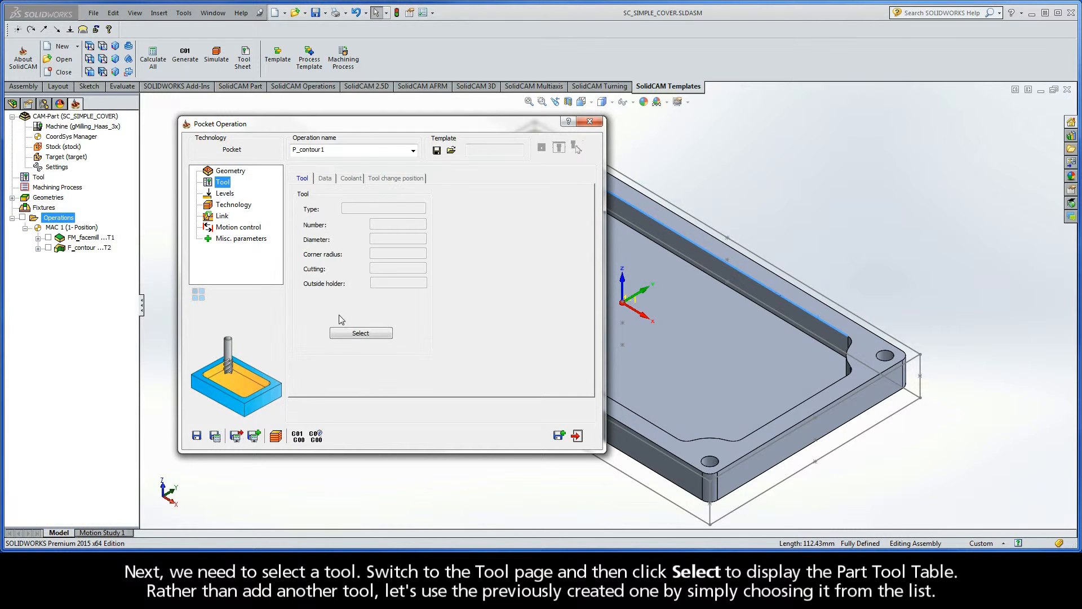
{"action": "left_click", "coordinate": [360, 333]}
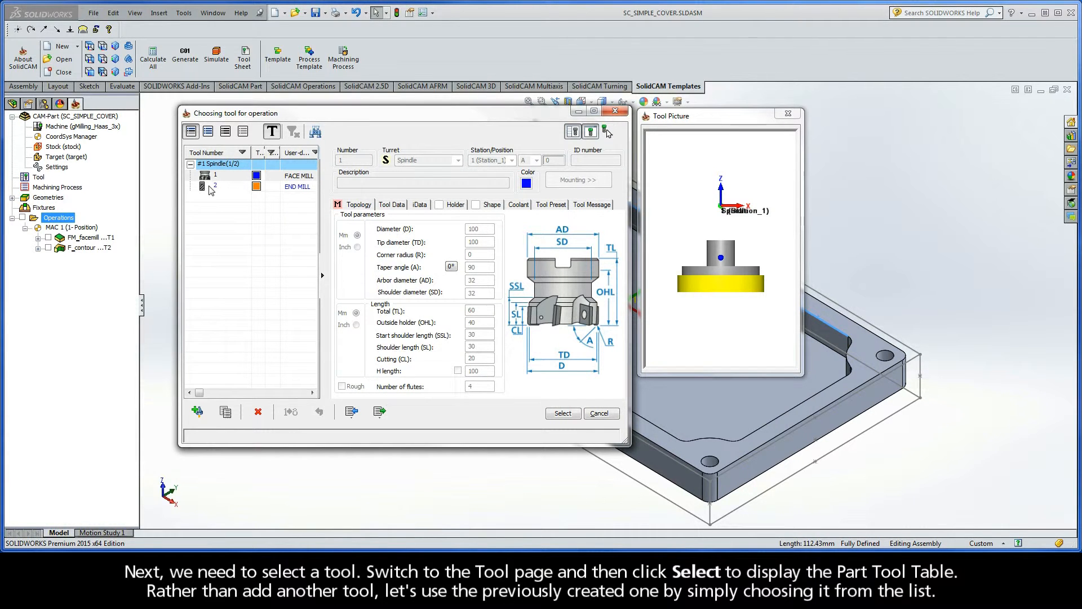
{"action": "left_click", "coordinate": [296, 190]}
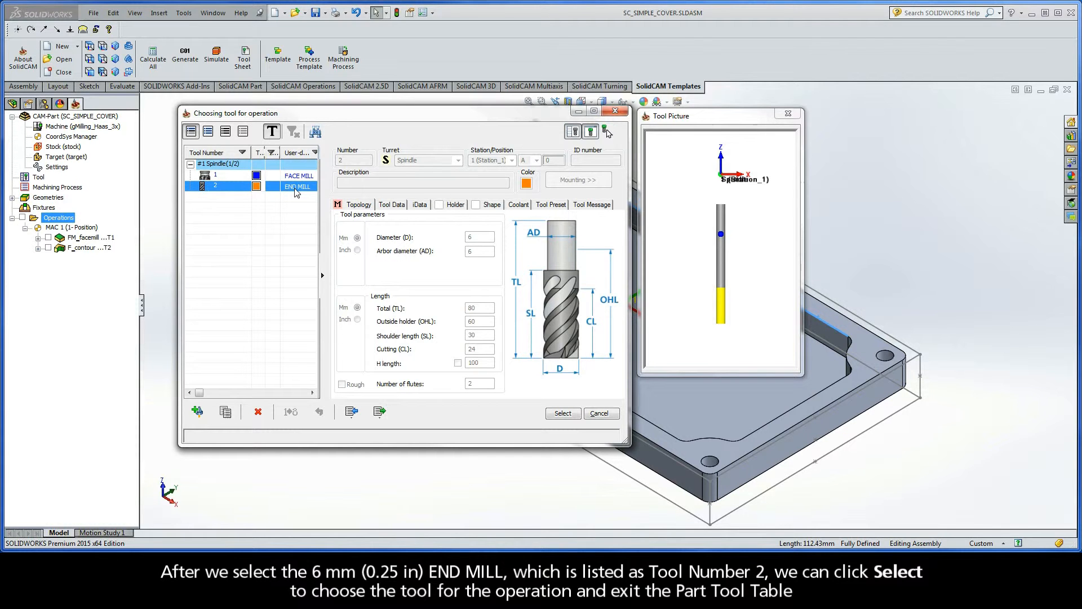
{"action": "left_click", "coordinate": [564, 415]}
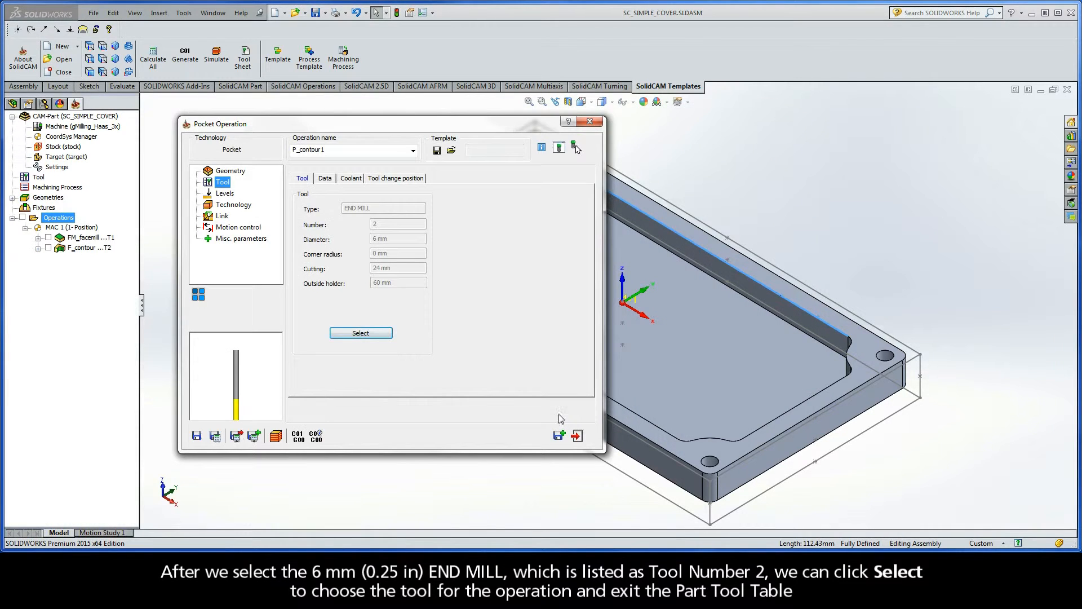
- Define the upper milling level by picking the top face of the cover
{"action": "left_click", "coordinate": [225, 194]}
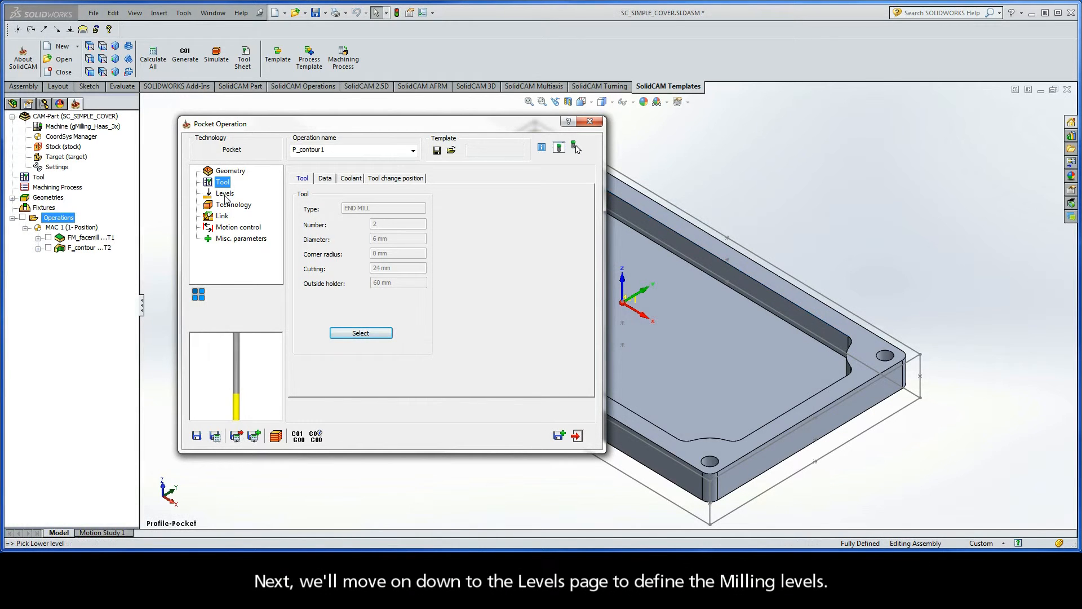
{"action": "left_click", "coordinate": [225, 194]}
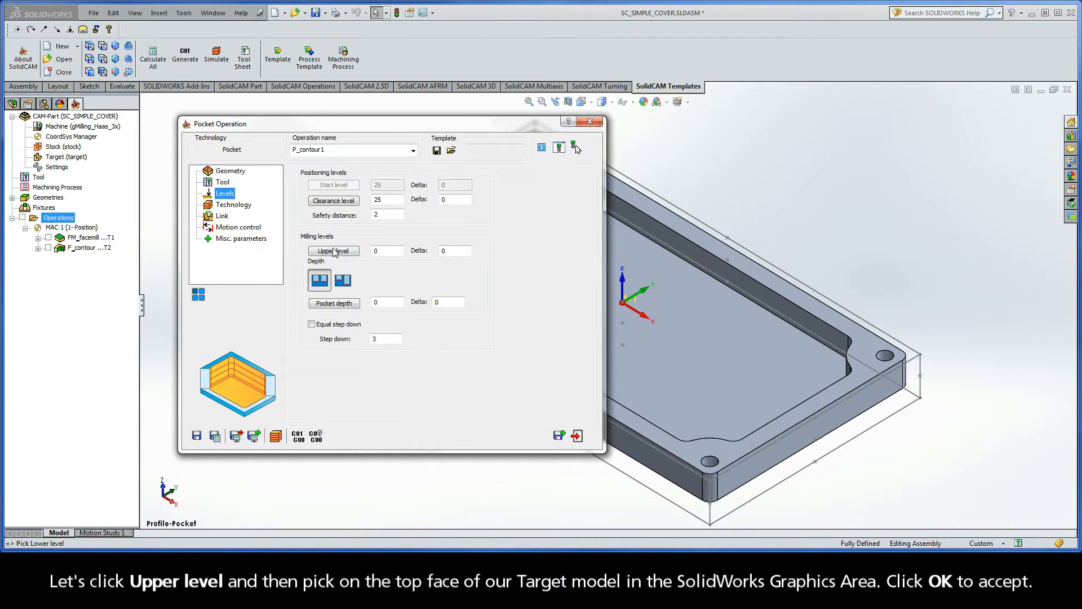
{"action": "left_click", "coordinate": [334, 250]}
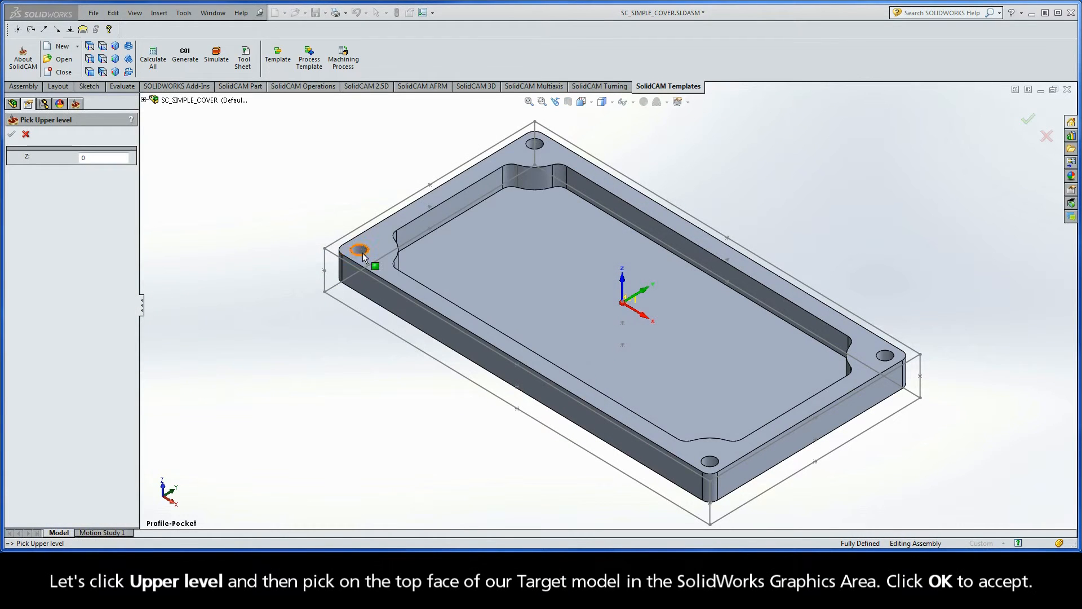
{"action": "left_click", "coordinate": [378, 243]}
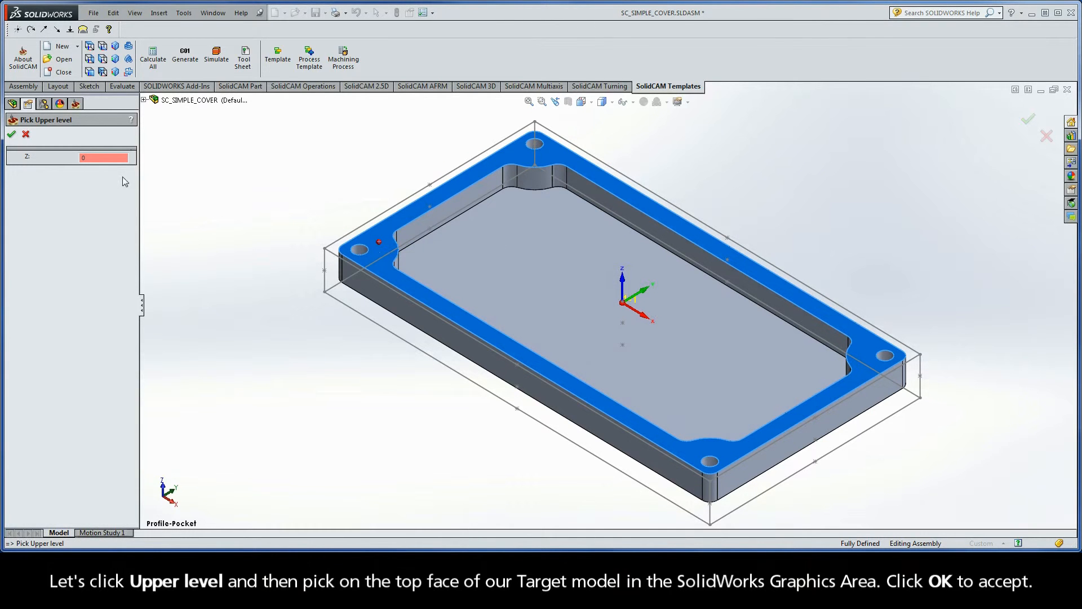
{"action": "left_click", "coordinate": [11, 134]}
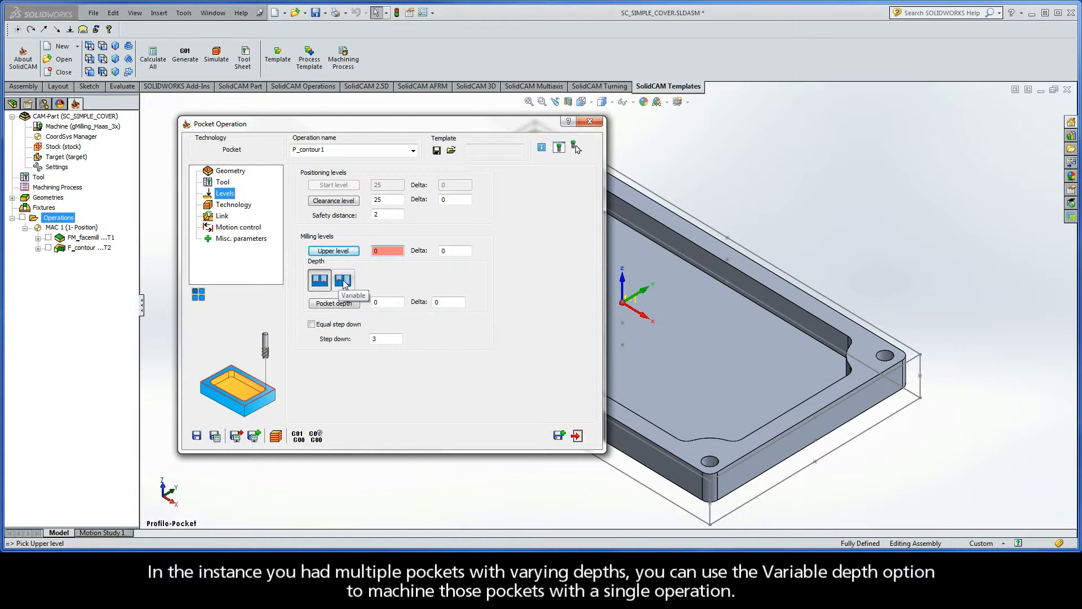
- Define the pocket depth from the pocket's floor face and enable equal step down
{"action": "left_click", "coordinate": [333, 303]}
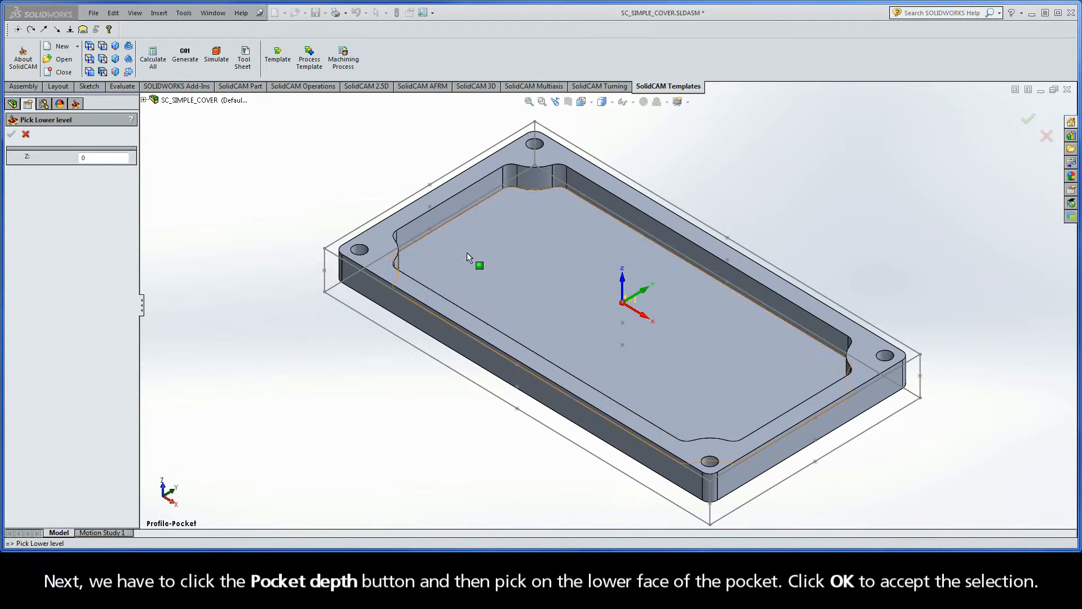
{"action": "left_click", "coordinate": [466, 254]}
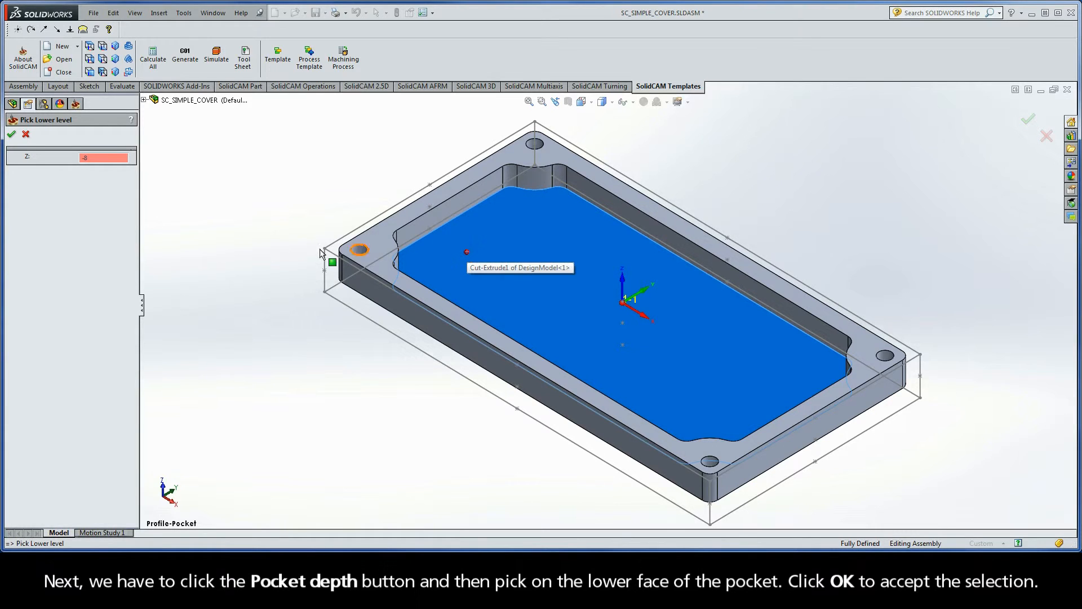
{"action": "left_click", "coordinate": [11, 135]}
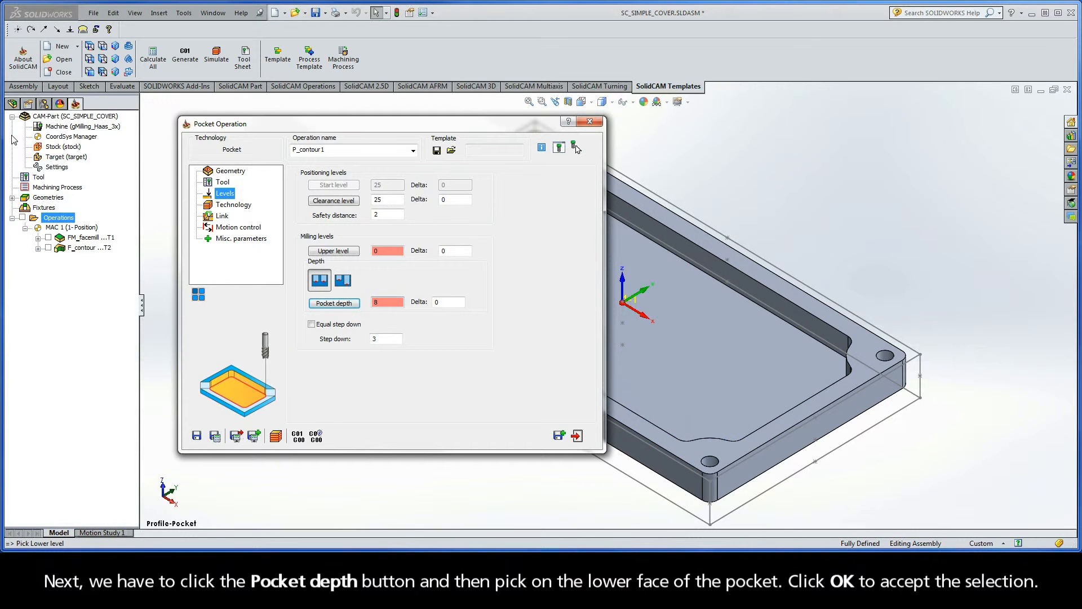
{"action": "left_click", "coordinate": [374, 339]}
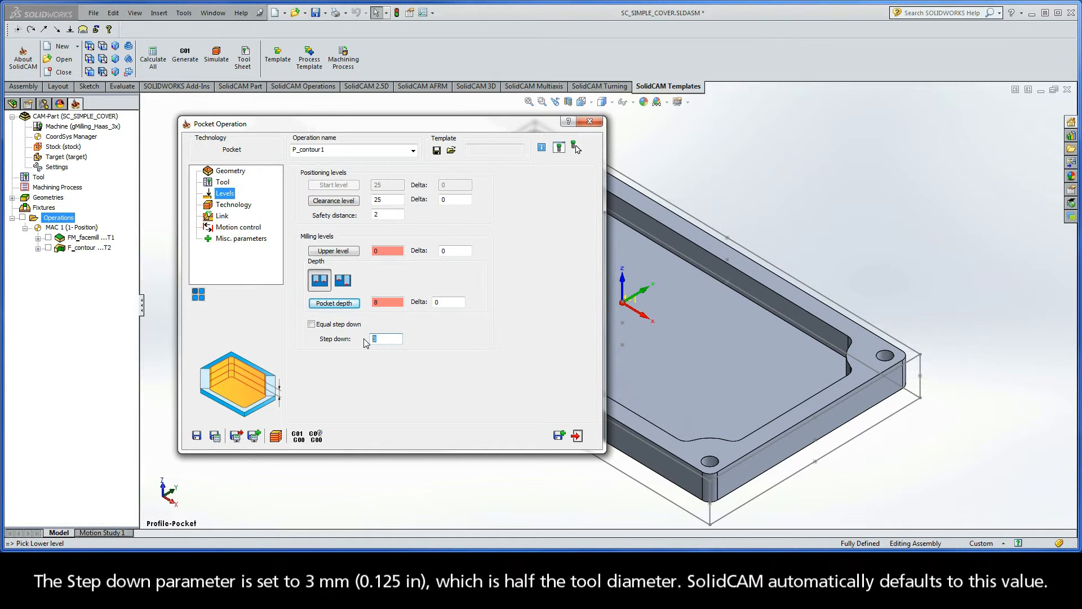
{"action": "left_click", "coordinate": [312, 325]}
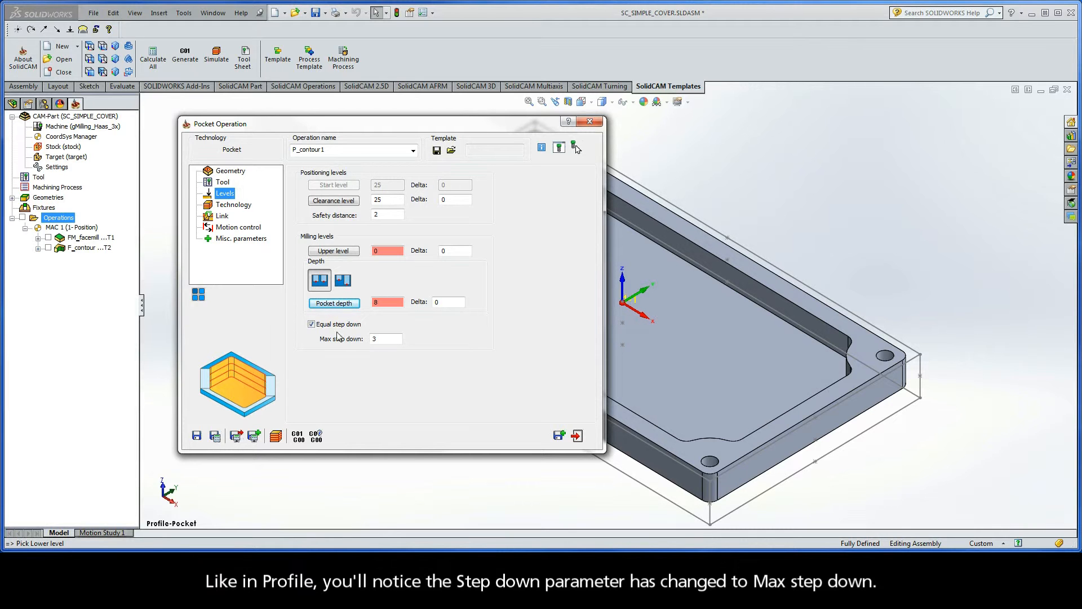
- Review the available tool path strategies for the pocket and keep Contour
{"action": "left_click", "coordinate": [234, 206]}
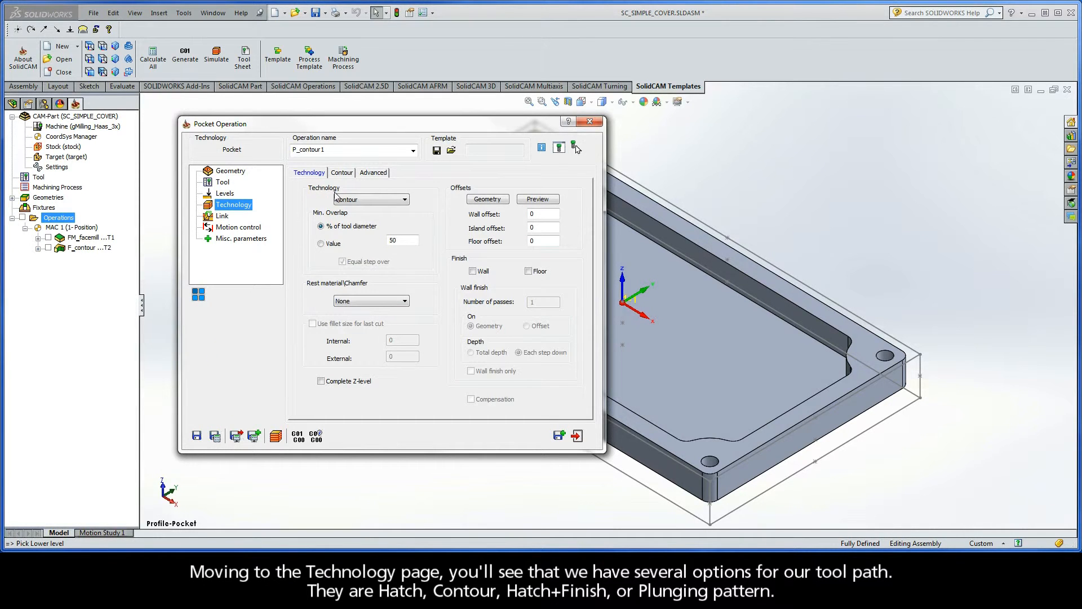
{"action": "left_click", "coordinate": [365, 200]}
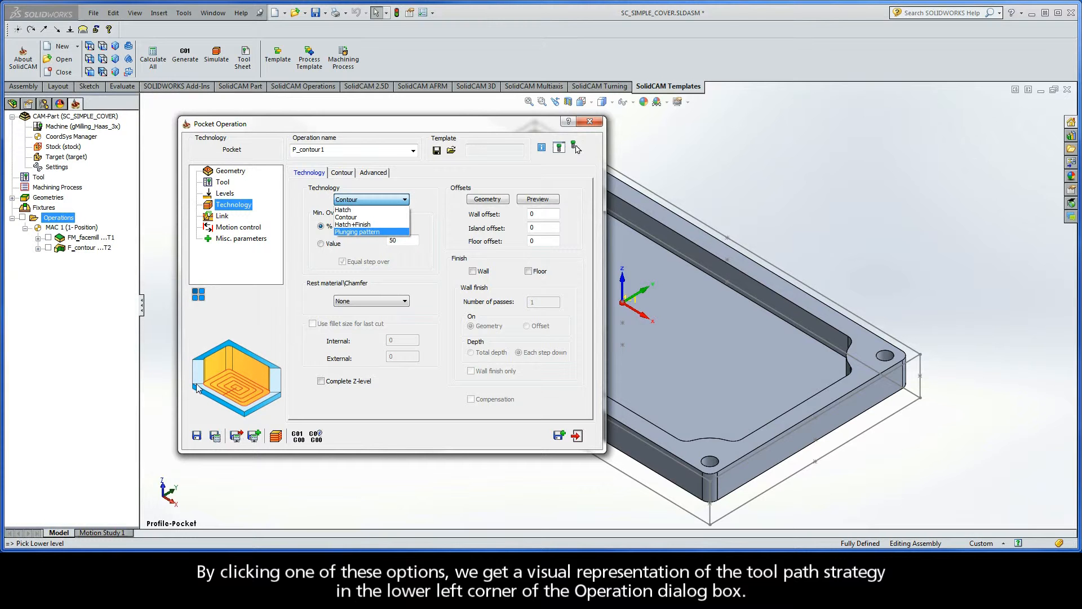
{"action": "left_click", "coordinate": [361, 201]}
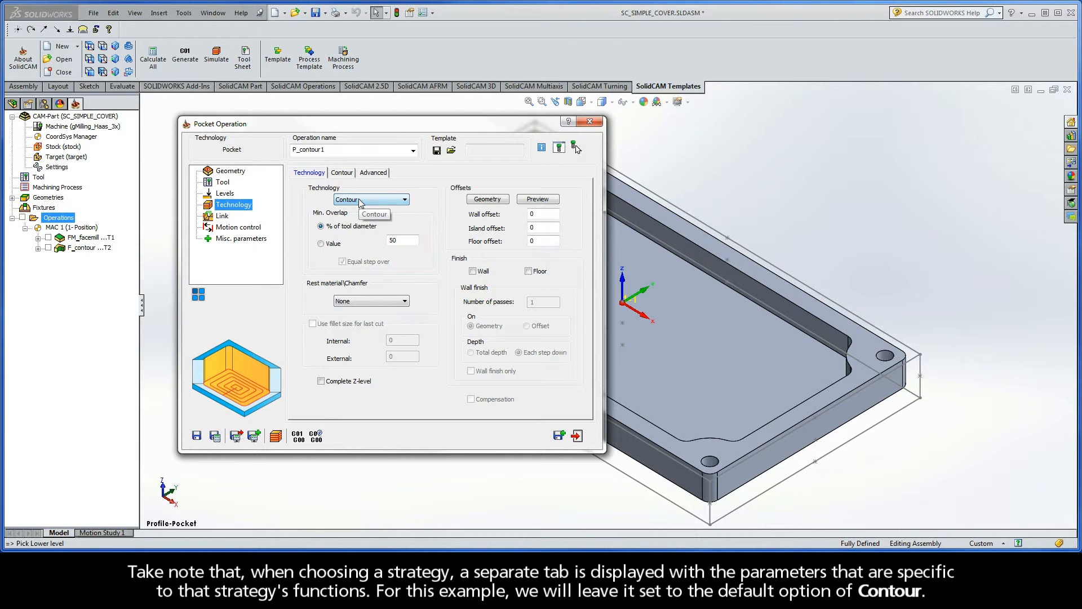
- Configure the contour strategy to start from Inside with Fillet corners, Climb direction and a Smooth adjacent passes connection
{"action": "left_click", "coordinate": [343, 173]}
{"action": "left_click", "coordinate": [323, 202]}
{"action": "left_click", "coordinate": [345, 240]}
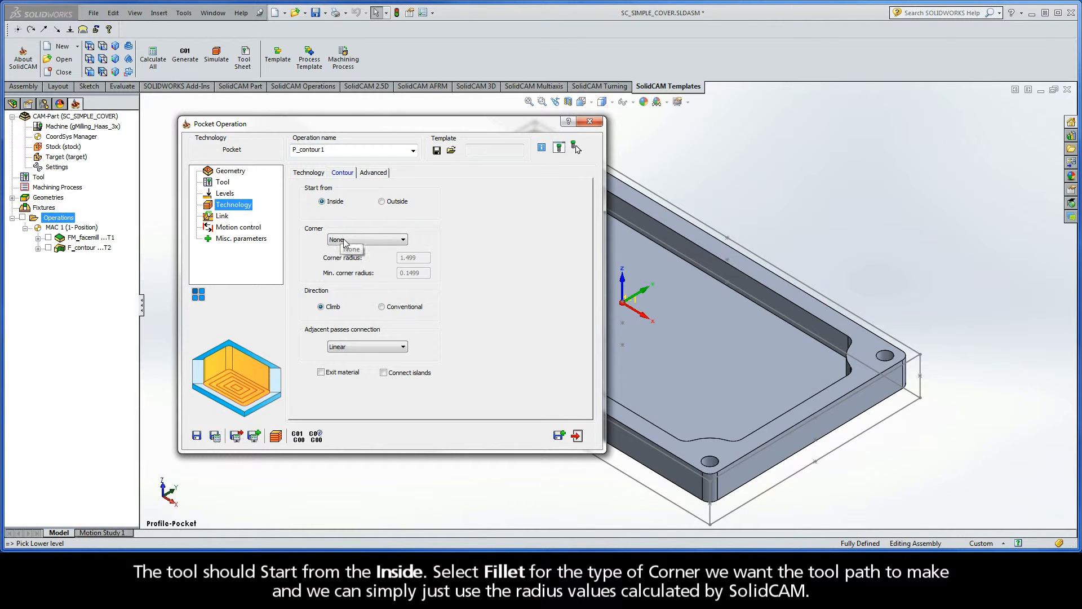
{"action": "left_click", "coordinate": [348, 257]}
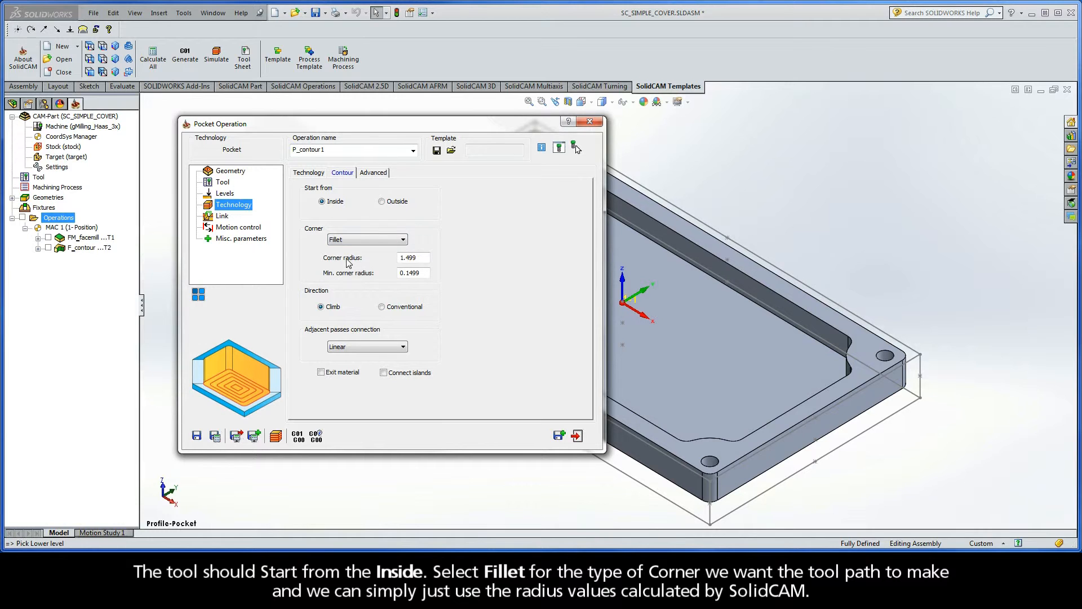
{"action": "double_click", "coordinate": [423, 258]}
{"action": "double_click", "coordinate": [425, 273]}
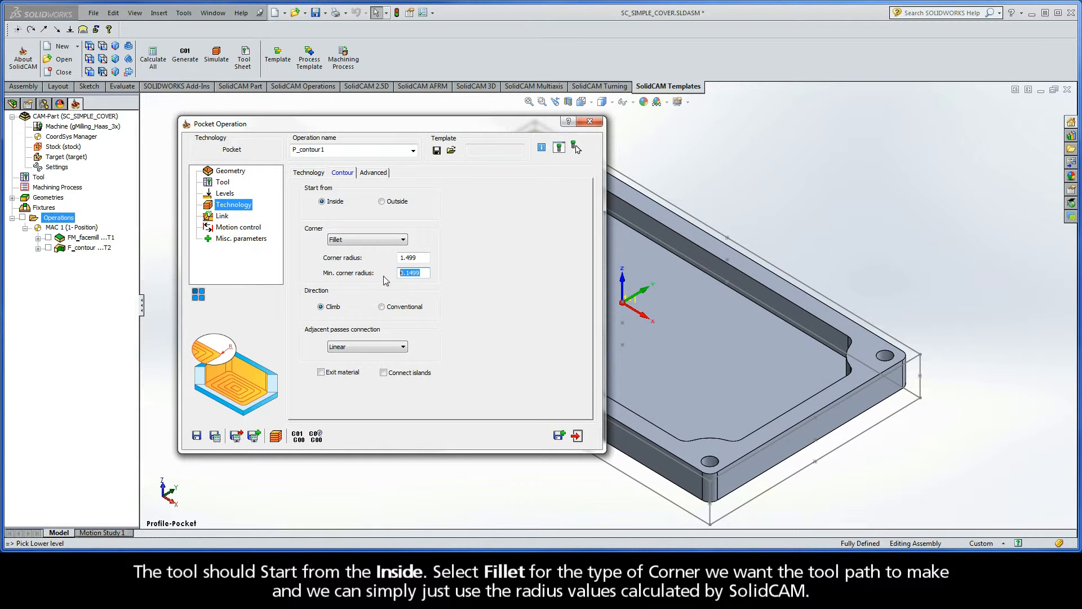
{"action": "left_click", "coordinate": [320, 307]}
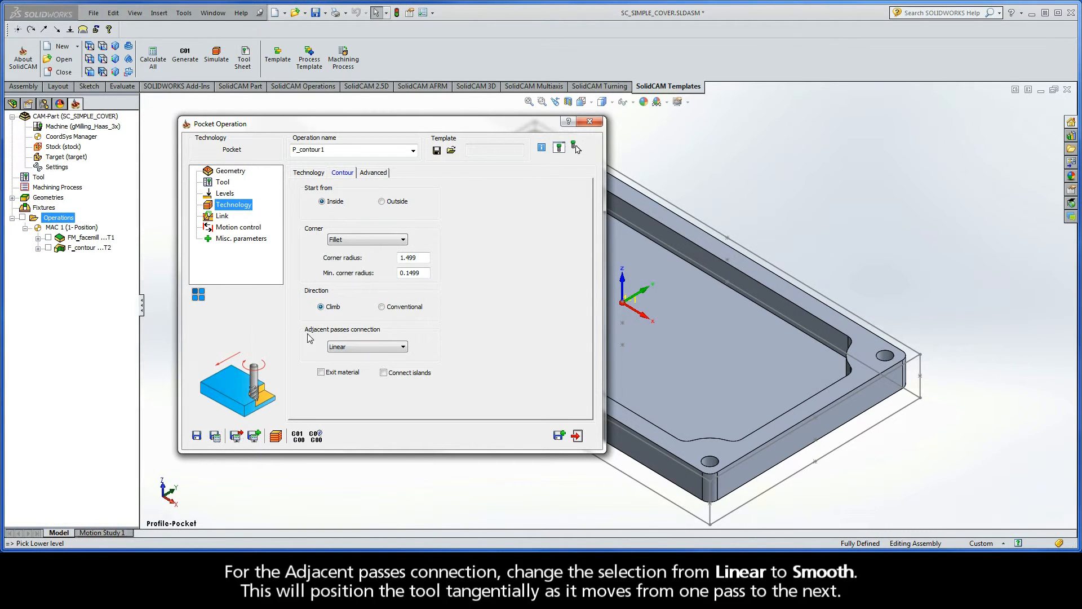
{"action": "left_click", "coordinate": [371, 347]}
{"action": "left_click", "coordinate": [353, 357]}
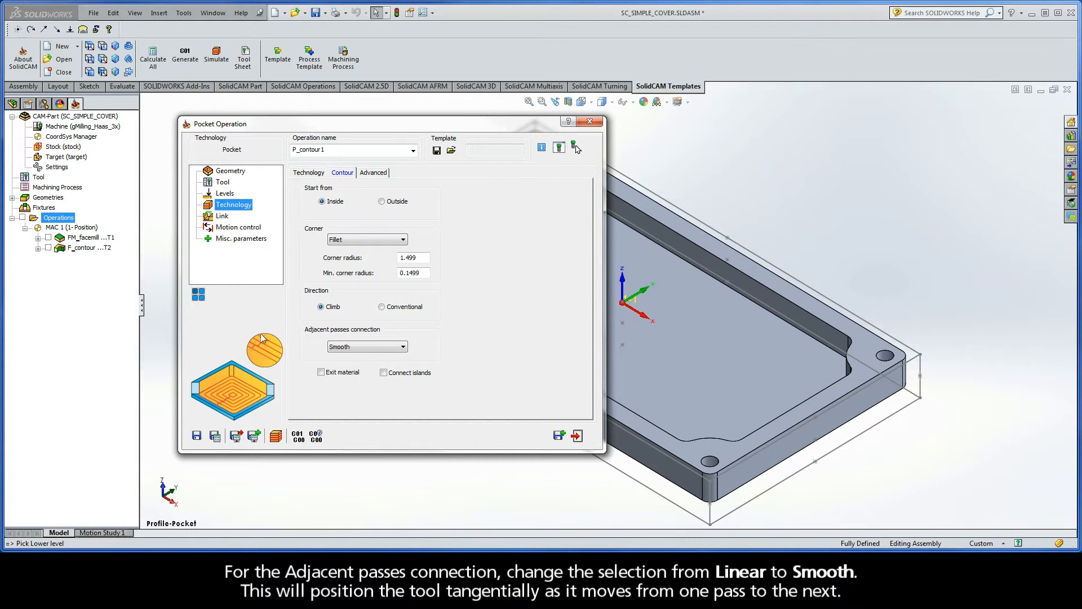
- Check the overlap and offset settings, and enable finish passes on both the wall and floor of the pocket
{"action": "left_click", "coordinate": [310, 173]}
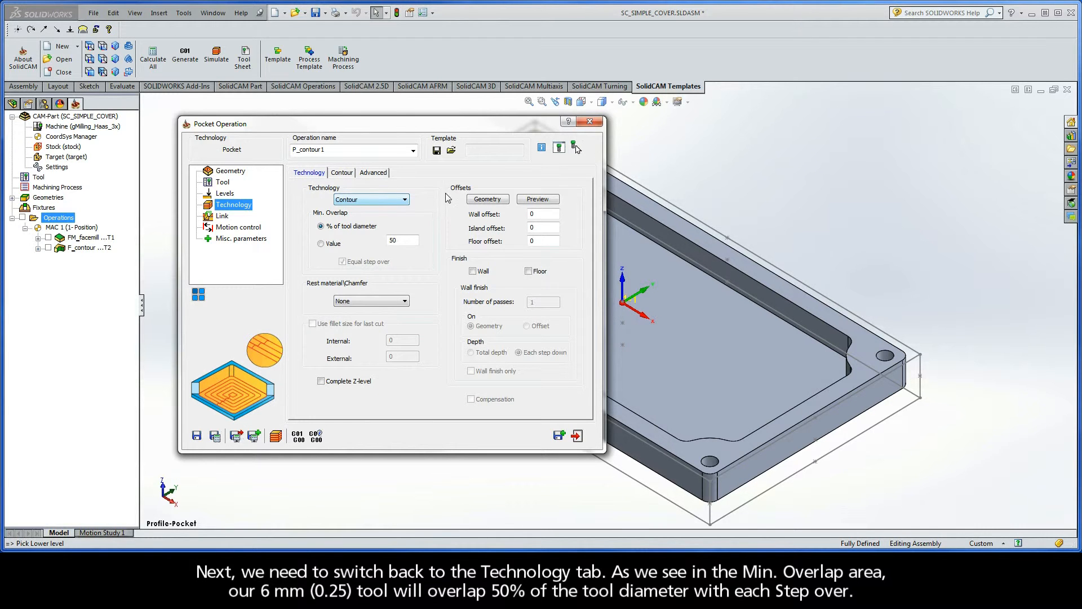
{"action": "double_click", "coordinate": [401, 240]}
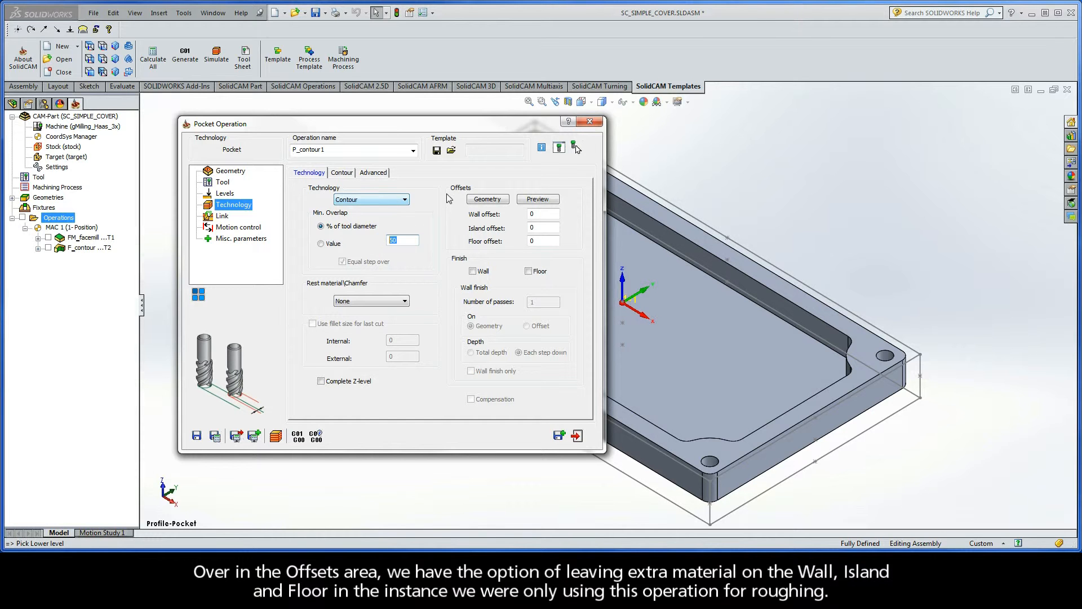
{"action": "mouse_move", "coordinate": [543, 216]}
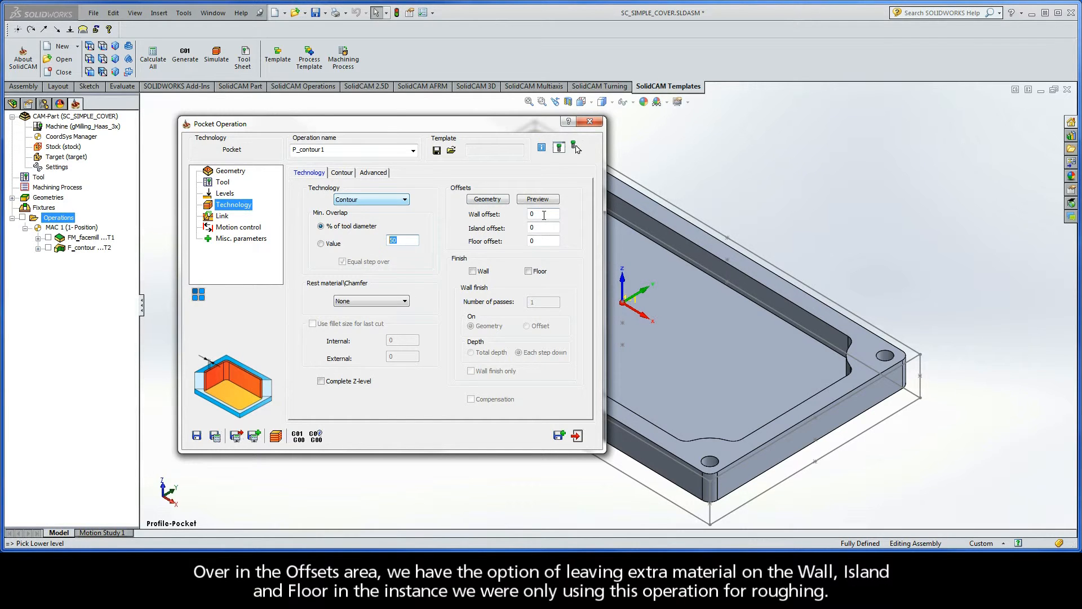
{"action": "left_click_drag", "start_coordinate": [544, 215], "coordinate": [518, 240]}
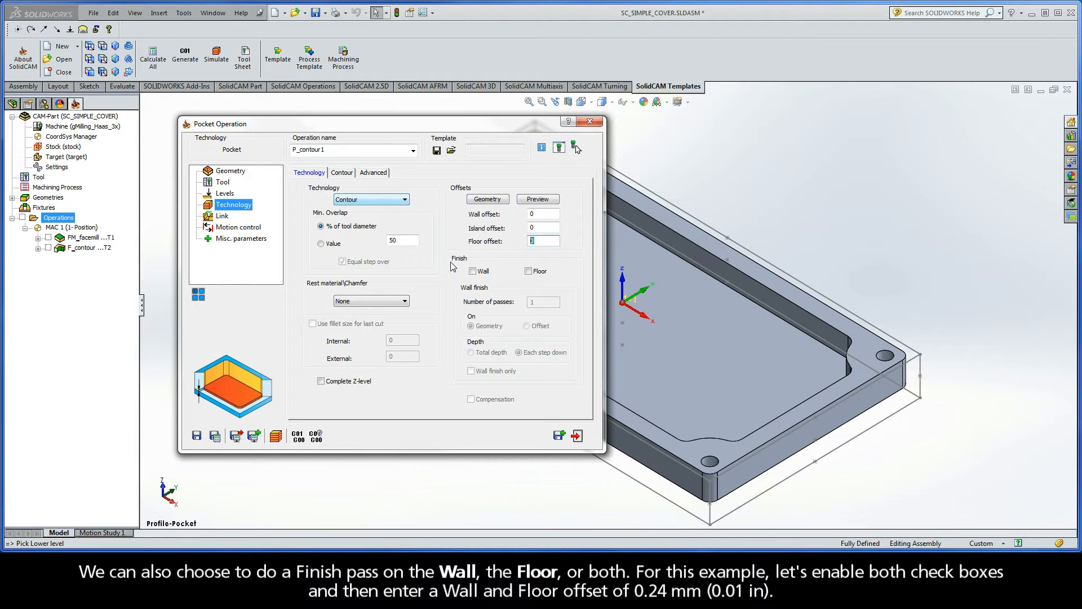
{"action": "left_click", "coordinate": [479, 275]}
{"action": "left_click", "coordinate": [528, 271]}
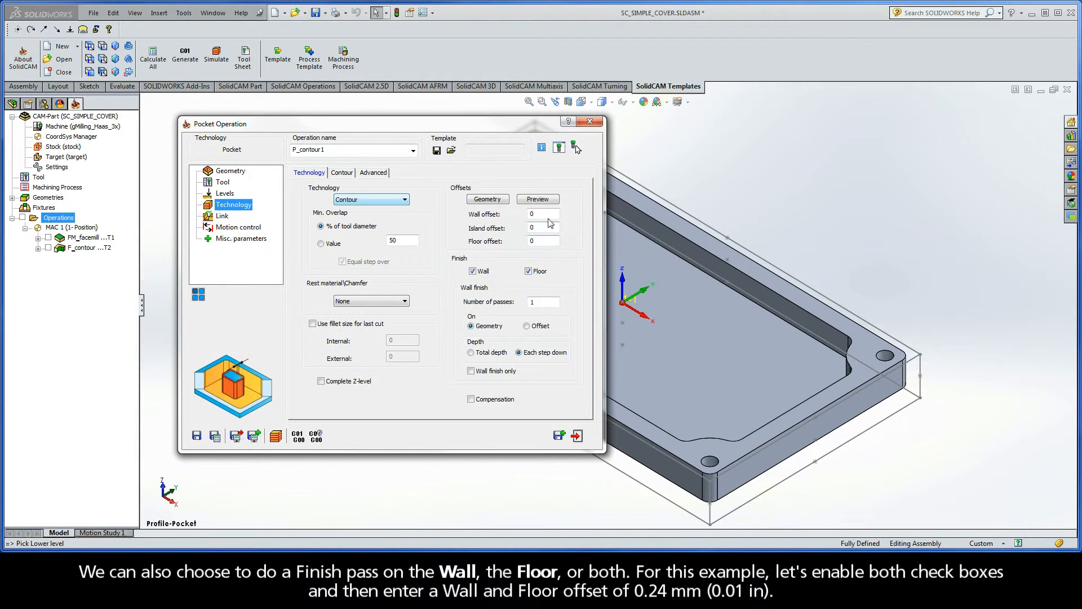
- Set the wall and floor offsets to 0.24 and the wall finish depth to Total depth
{"action": "double_click", "coordinate": [524, 214]}
{"action": "type", "text": "0."}
{"action": "left_click_drag", "start_coordinate": [538, 240], "coordinate": [528, 242]}
{"action": "type", "text": "0"}
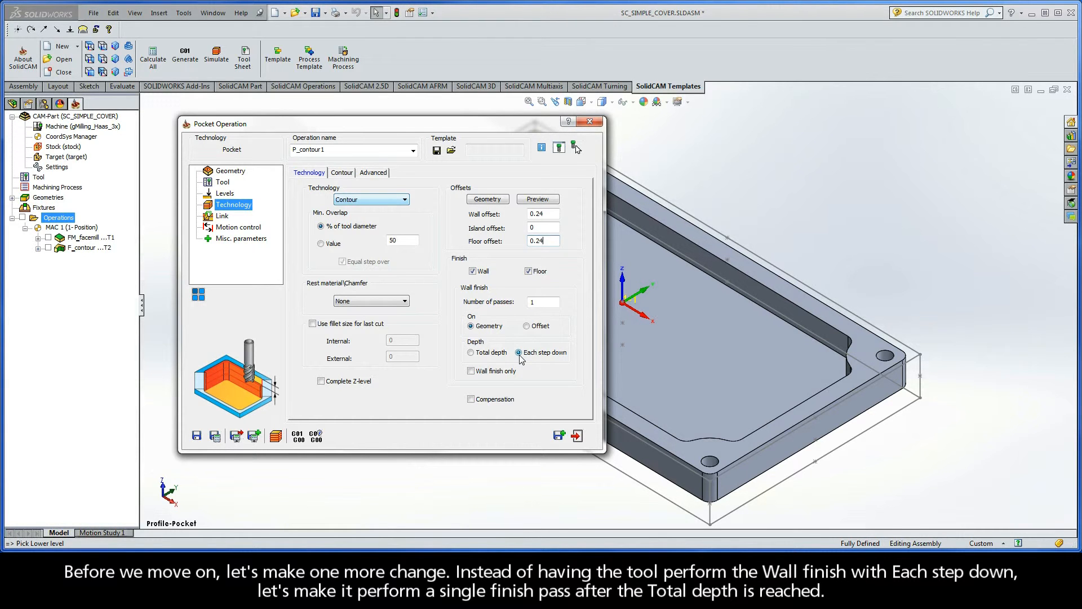
{"action": "left_click", "coordinate": [470, 352]}
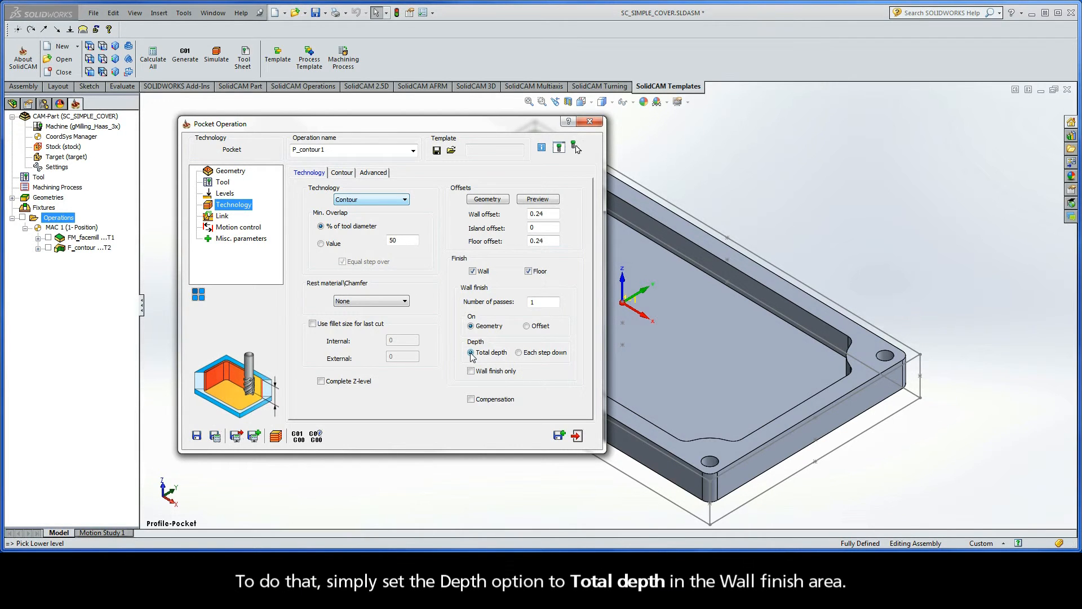
- Set the pocket's ramping to Helical, keeping the default angle and radius, and accept the default ramping points for the chain
{"action": "left_click", "coordinate": [222, 217]}
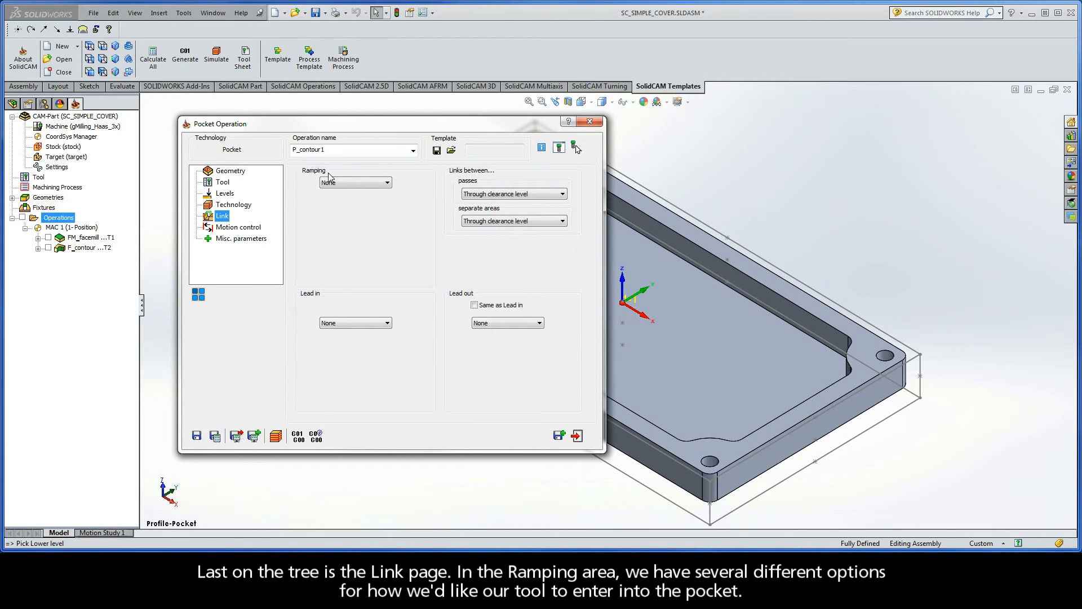
{"action": "left_click", "coordinate": [351, 183]}
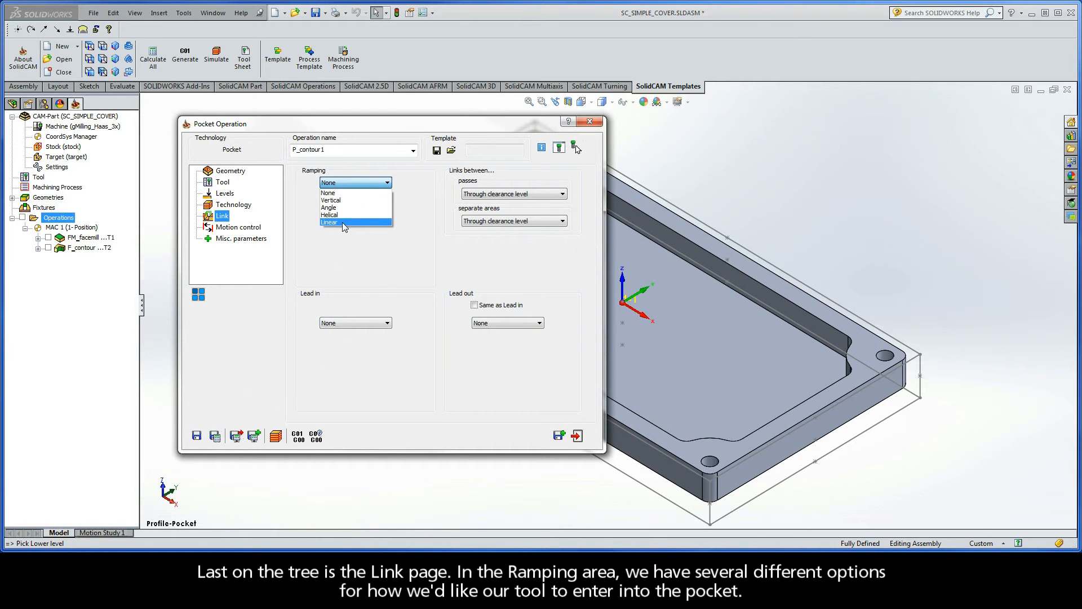
{"action": "left_click", "coordinate": [341, 215]}
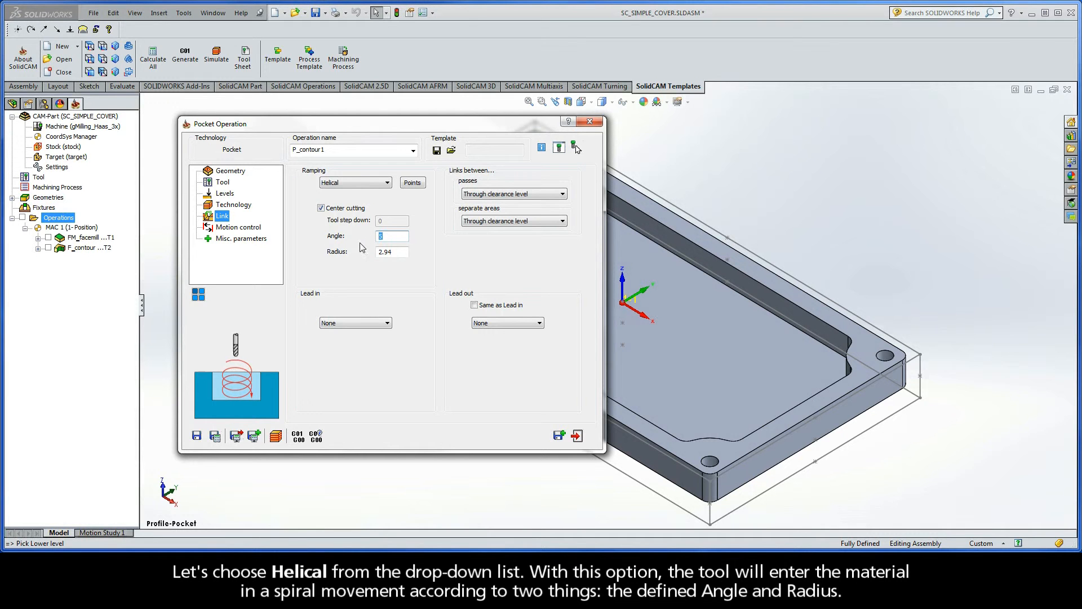
{"action": "key", "text": "Tab"}
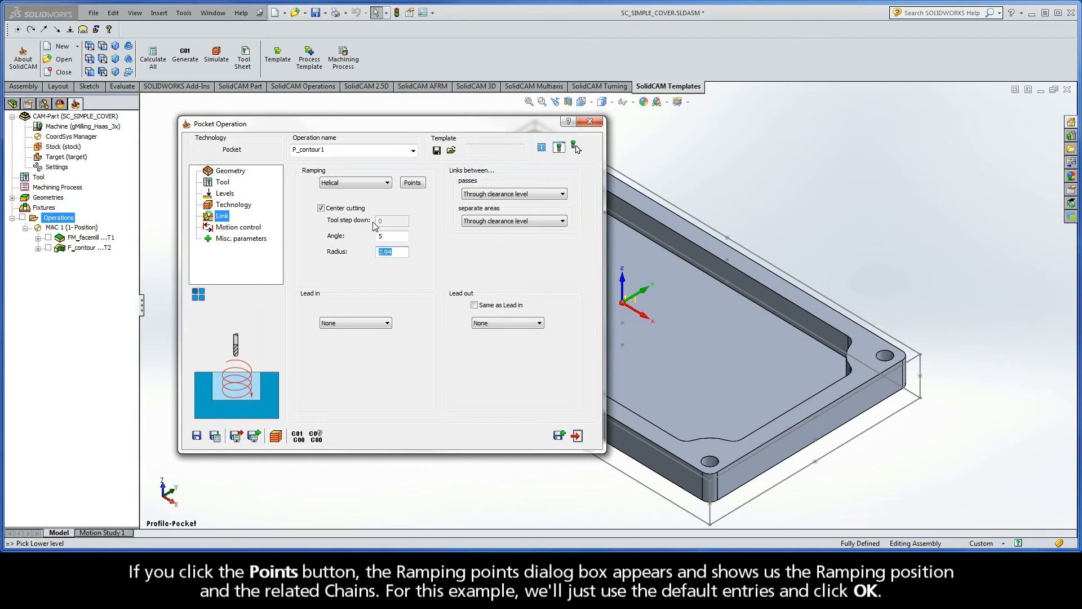
{"action": "left_click", "coordinate": [412, 183]}
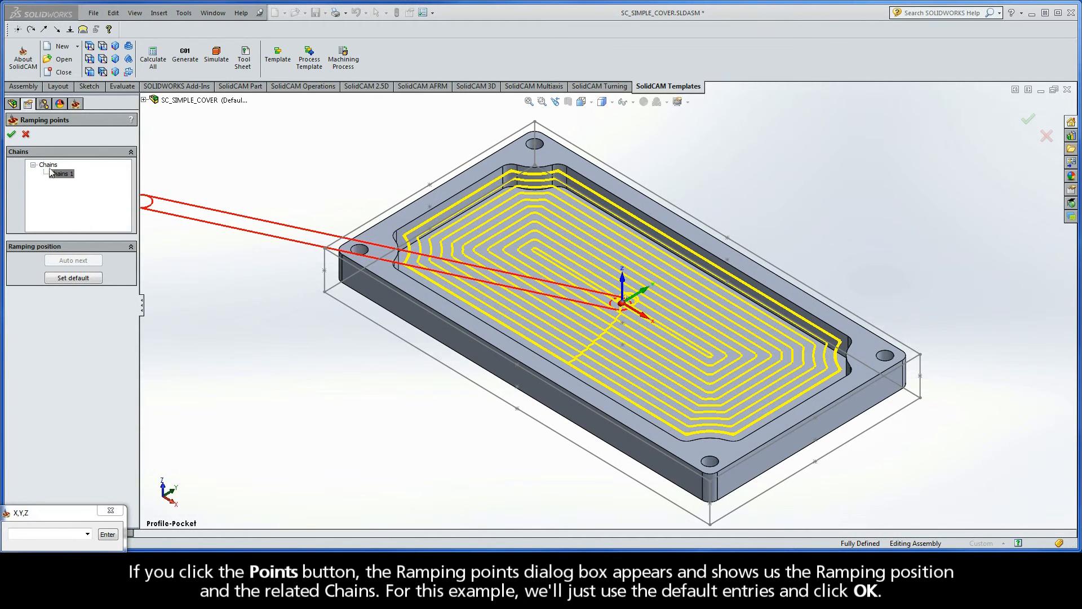
{"action": "left_click", "coordinate": [11, 135]}
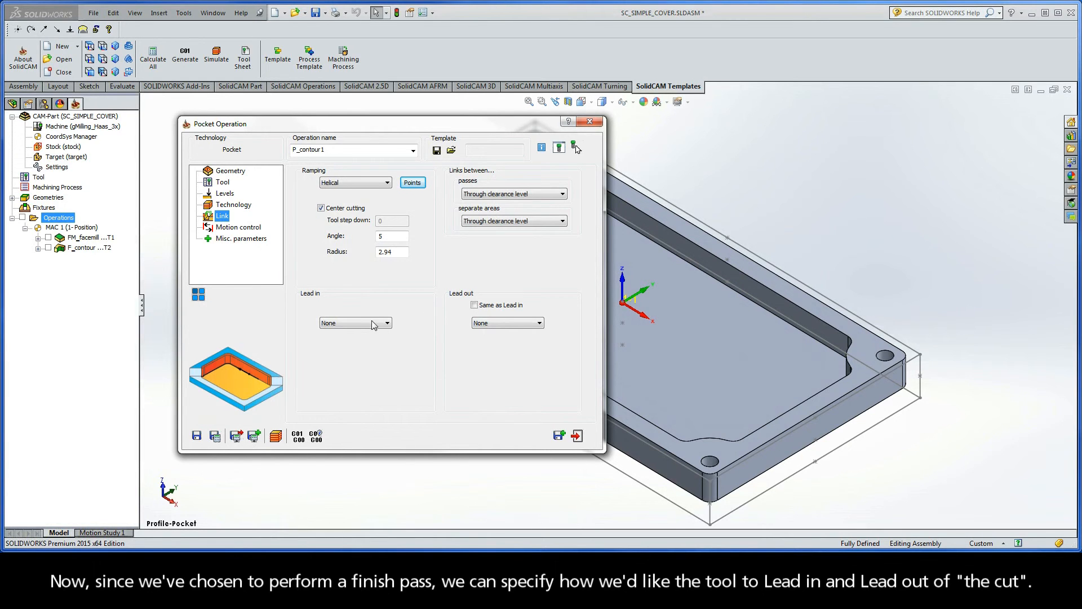
- Set an Arc lead in with a radius of 4 mm and make the lead out the same as the lead in
{"action": "left_click", "coordinate": [356, 324]}
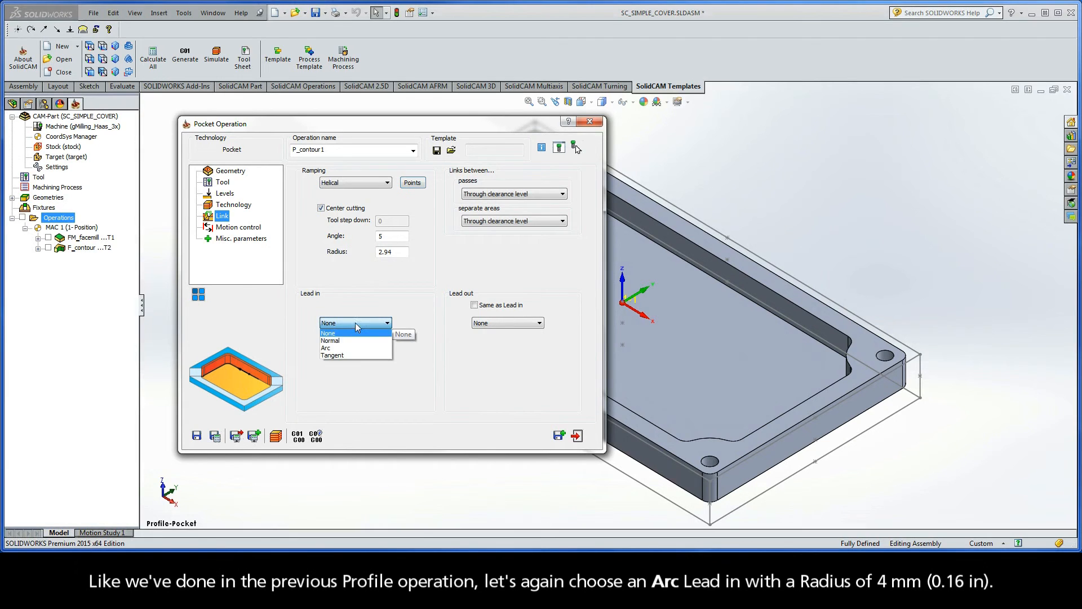
{"action": "left_click", "coordinate": [340, 349]}
{"action": "key", "text": "Tab"}
{"action": "key", "text": "Tab"}
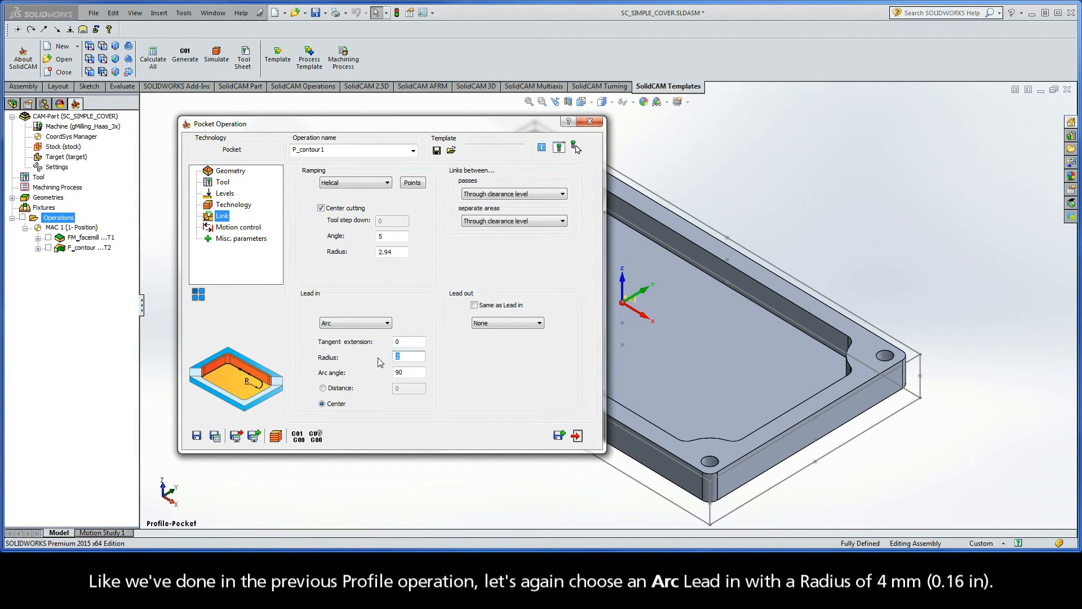
{"action": "type", "text": "4"}
{"action": "left_click", "coordinate": [475, 307]}
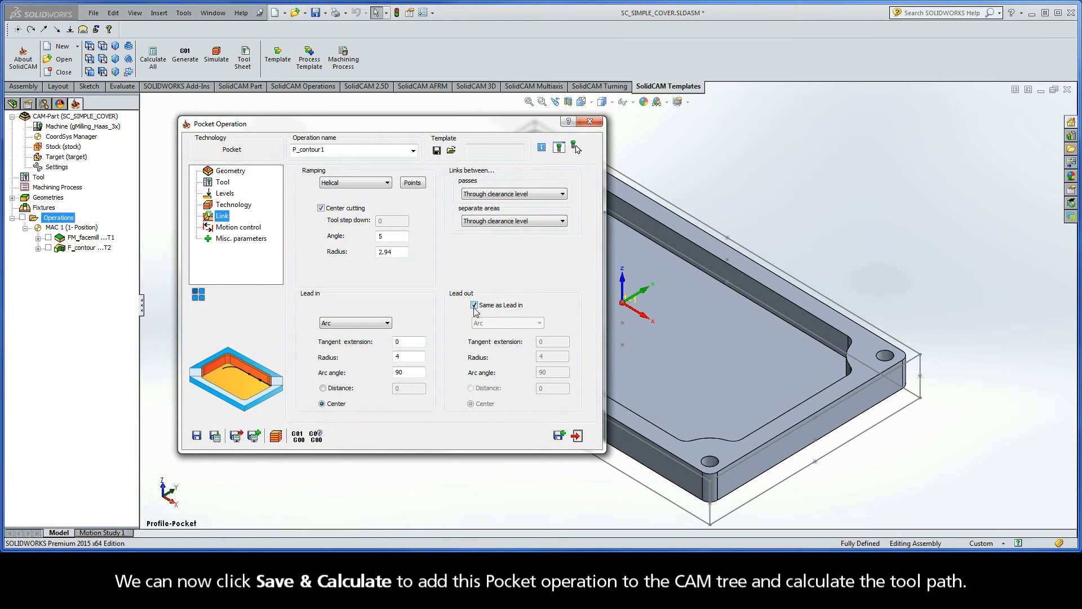
- Save and calculate the pocket operation, simulate its tool path in Host CAD mode, and exit the simulation and the operation
{"action": "left_click", "coordinate": [215, 437]}
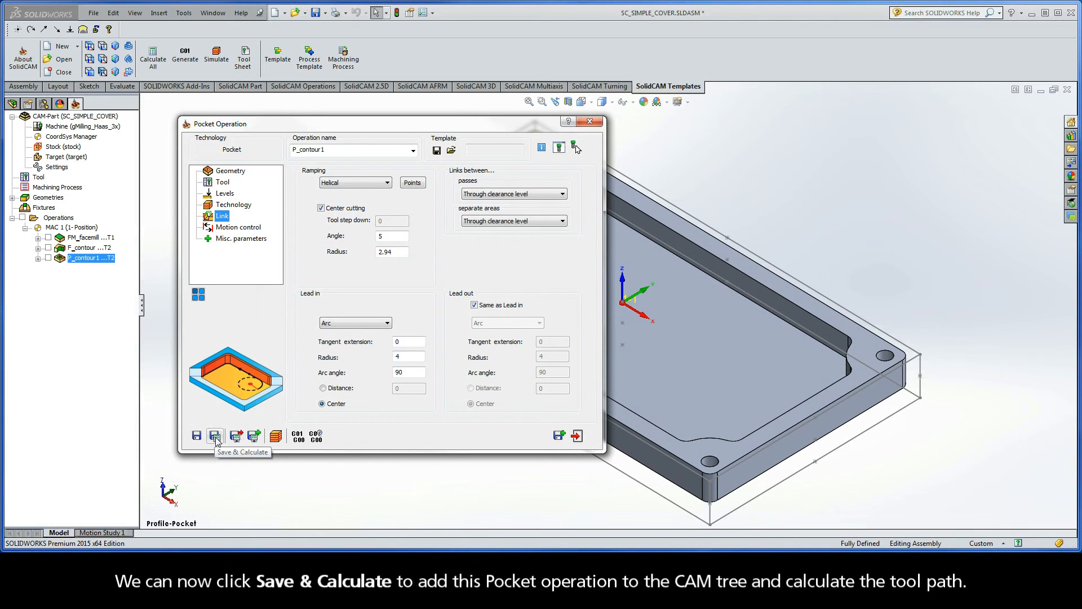
{"action": "left_click", "coordinate": [276, 436]}
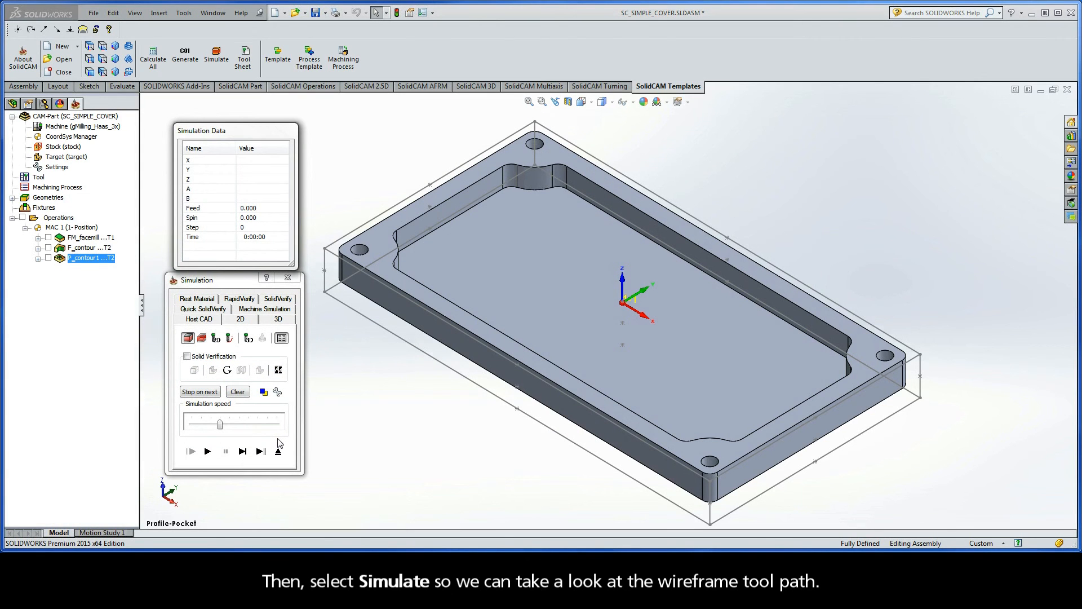
{"action": "left_click", "coordinate": [208, 451]}
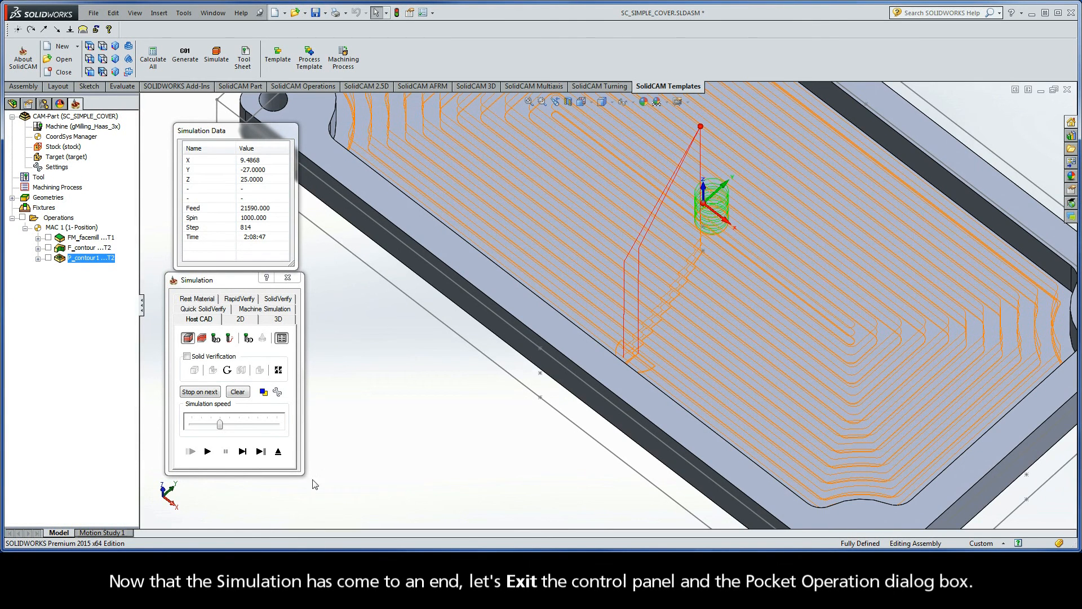
{"action": "left_click", "coordinate": [278, 452]}
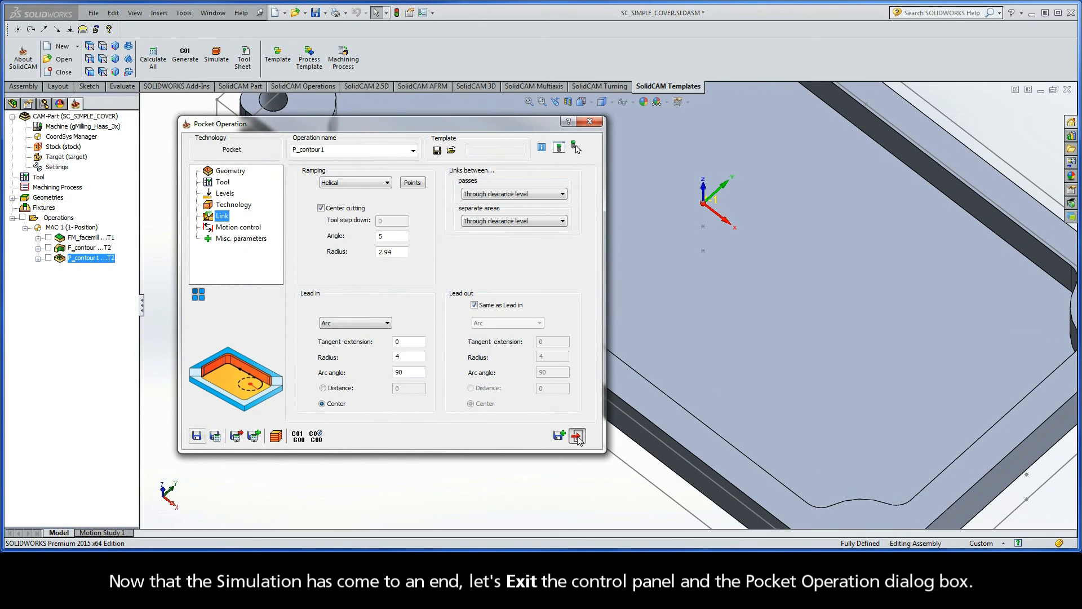
{"action": "left_click", "coordinate": [576, 436]}
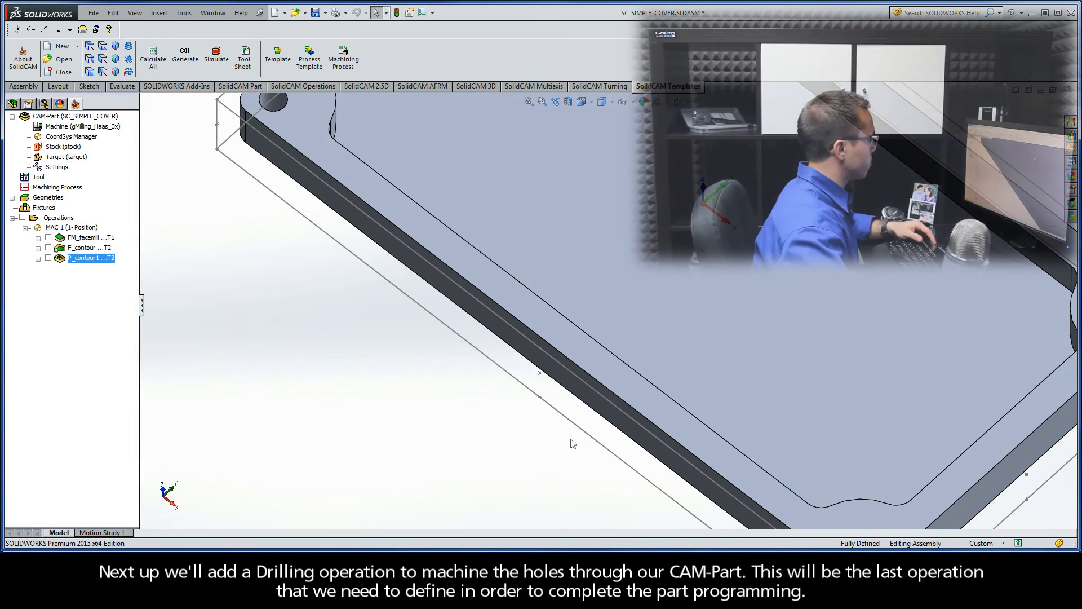